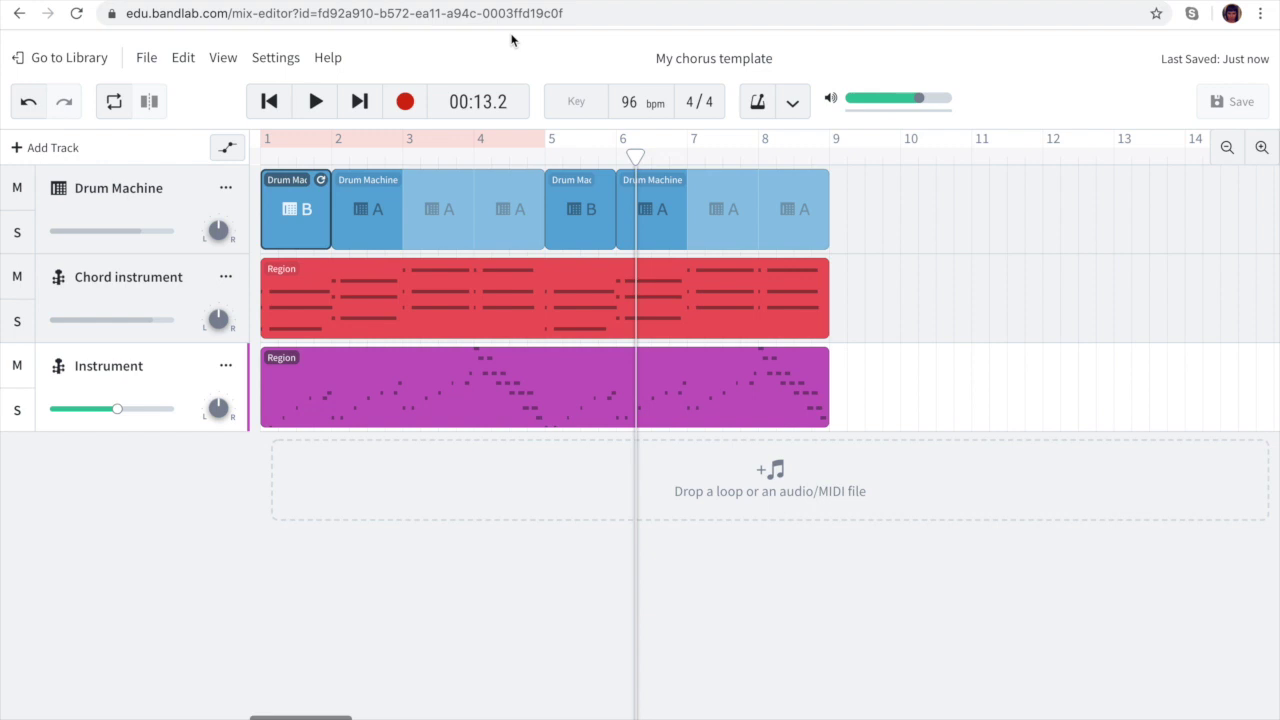
Play the F, G and A minor chords of the progression one after another on the String Orchestra Pizz keyboard.
click(326, 275)
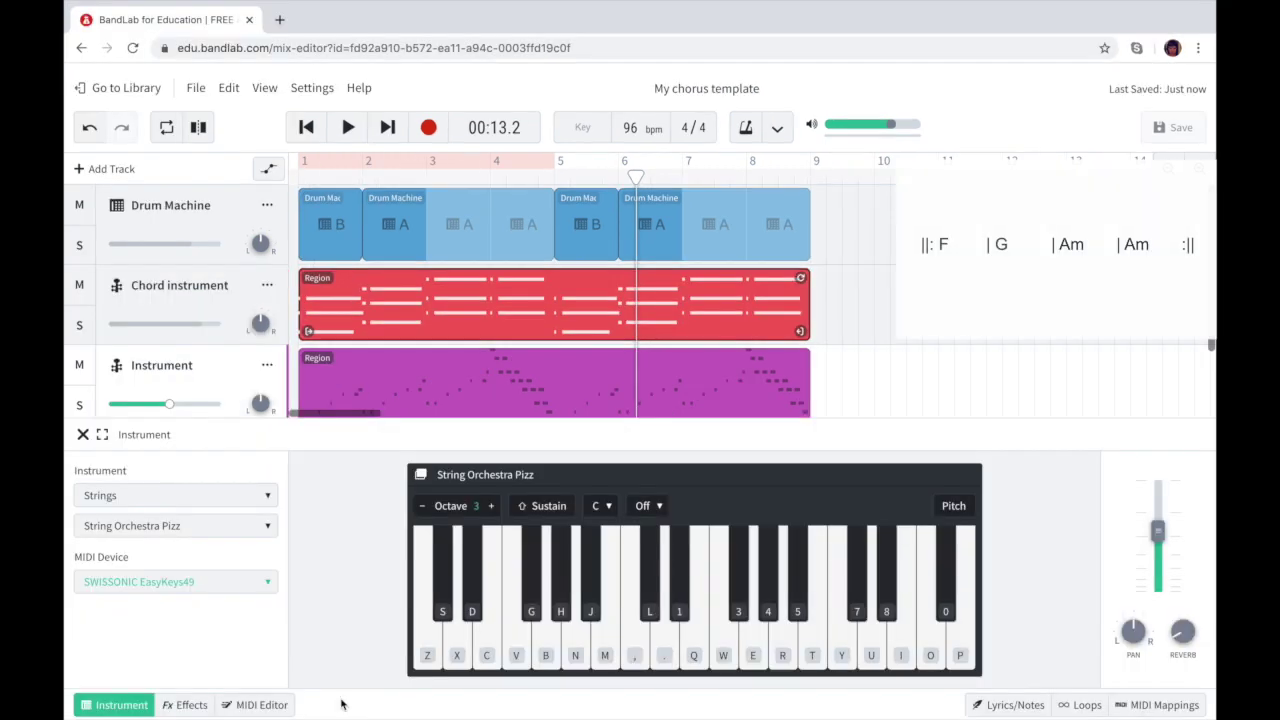
key(v)
key(n)
key(comma)
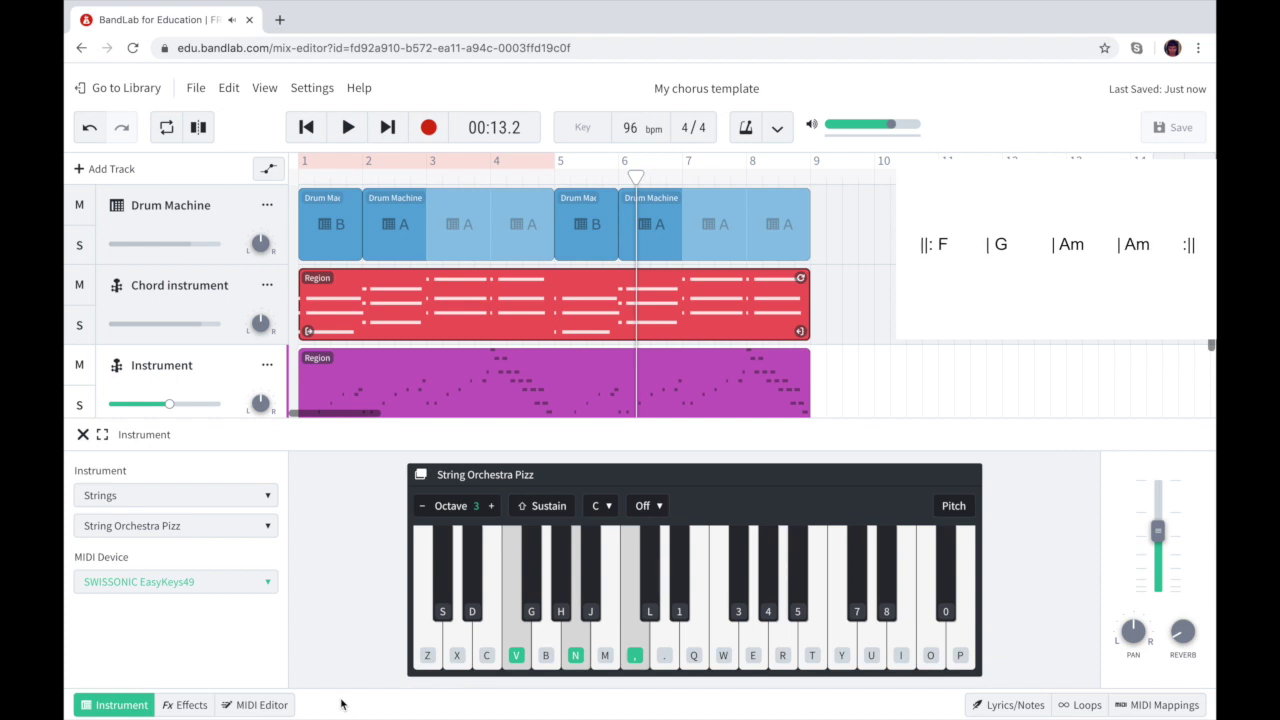
key(v)
key(v)
key(b)
key(m)
key(period)
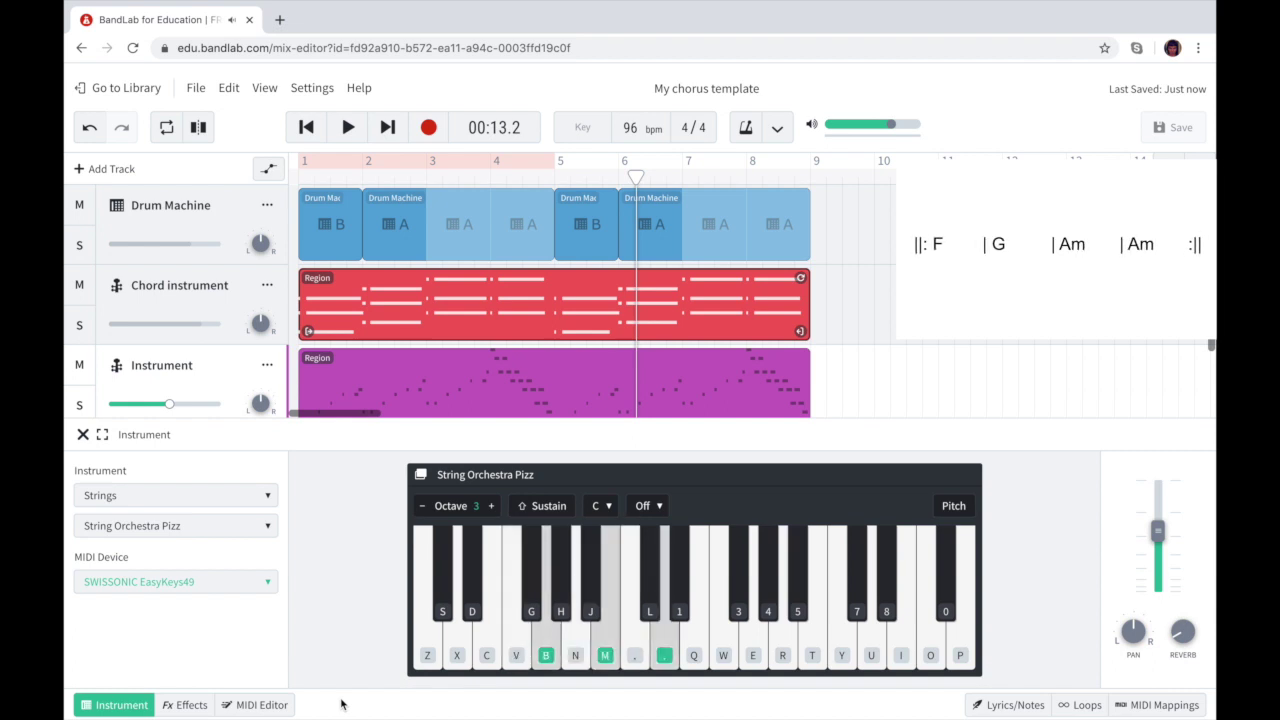
key(b)
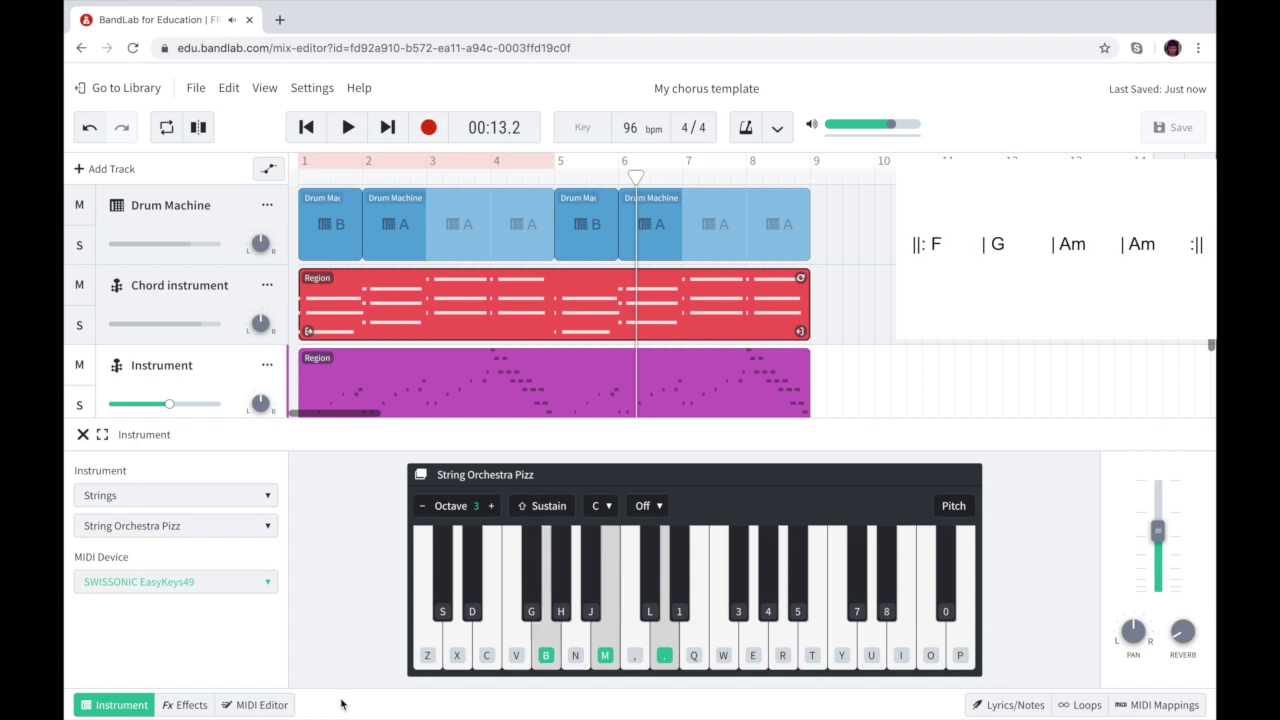
key(n)
key(q)
key(comma)
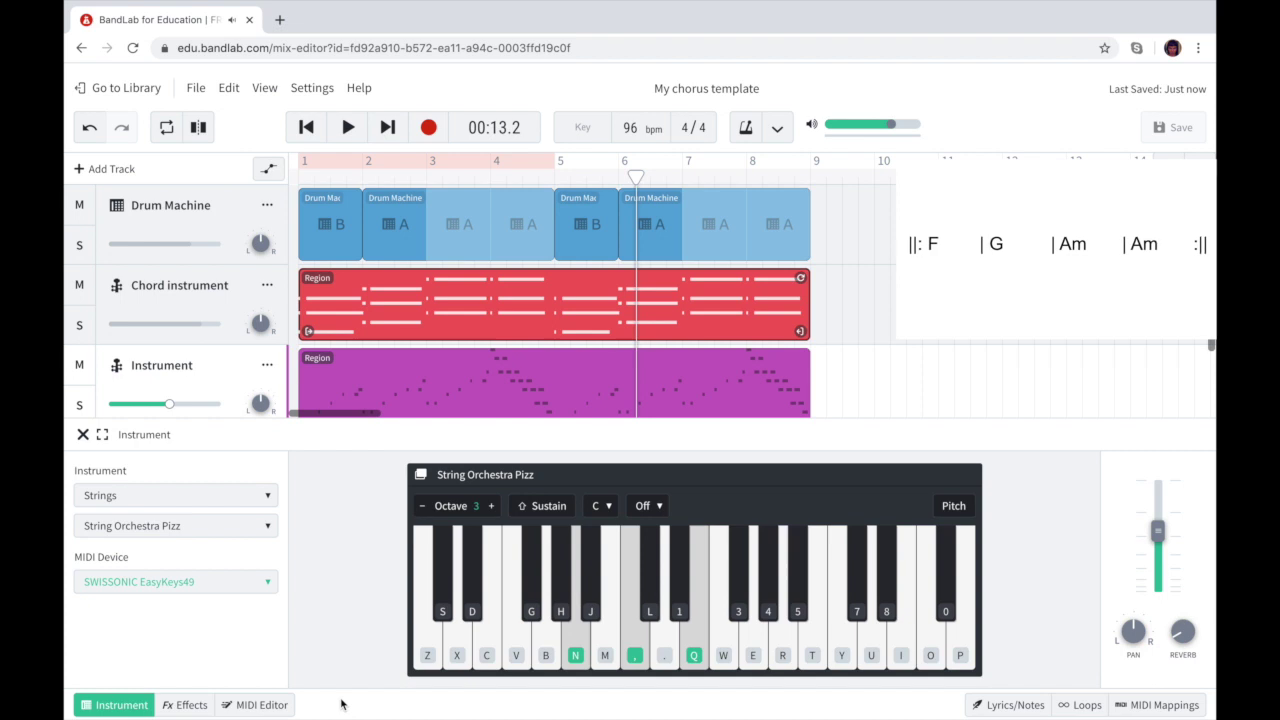
key(n)
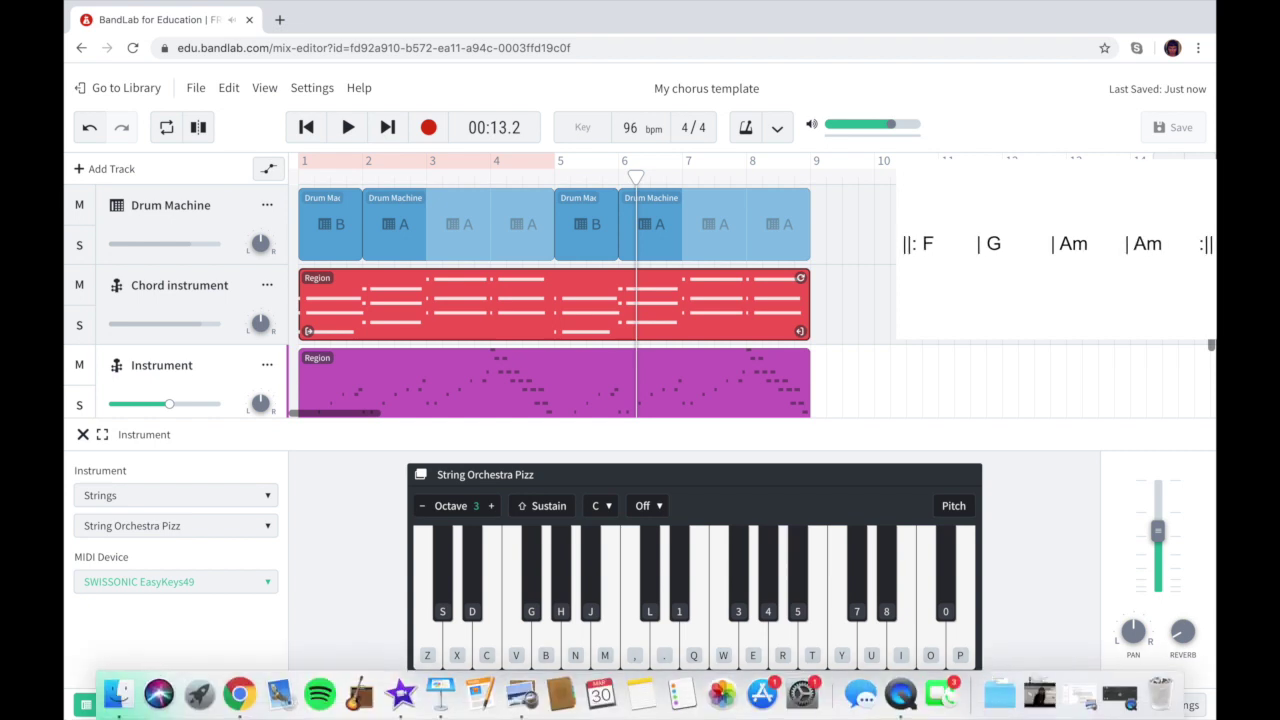
click(83, 437)
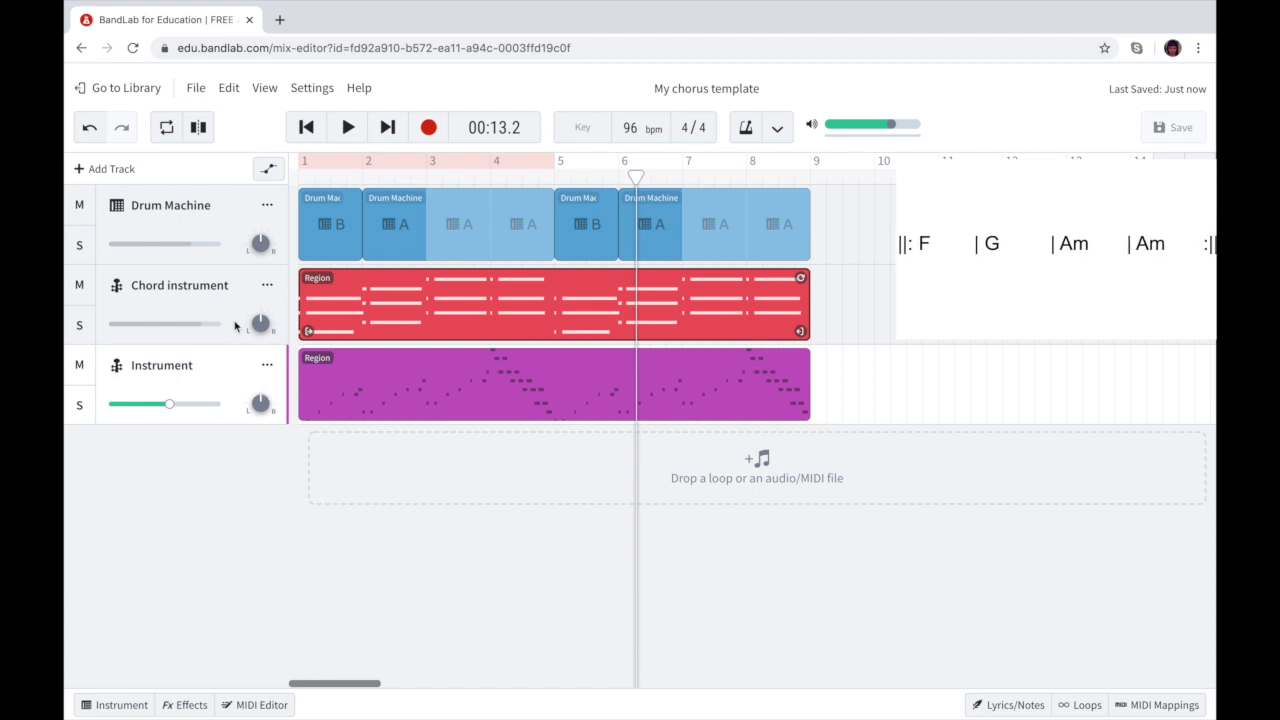
Add a new virtual instrument track and name it "Bass line".
click(82, 169)
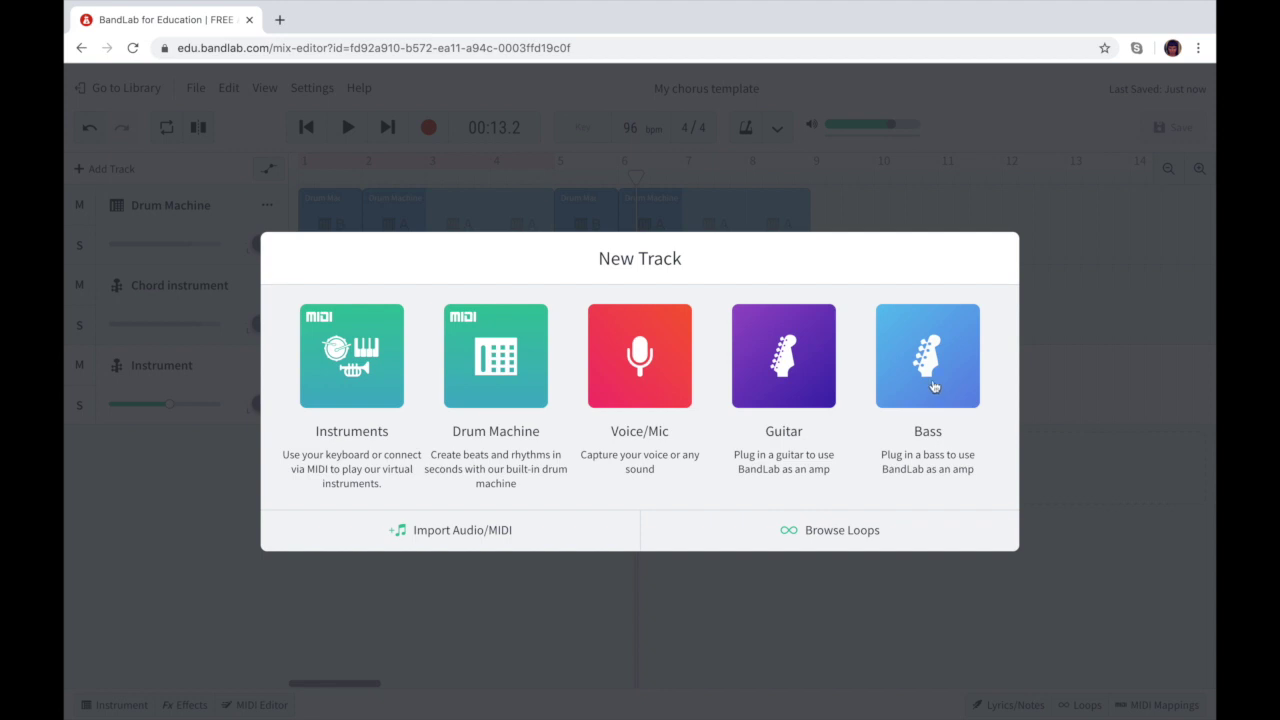
click(352, 358)
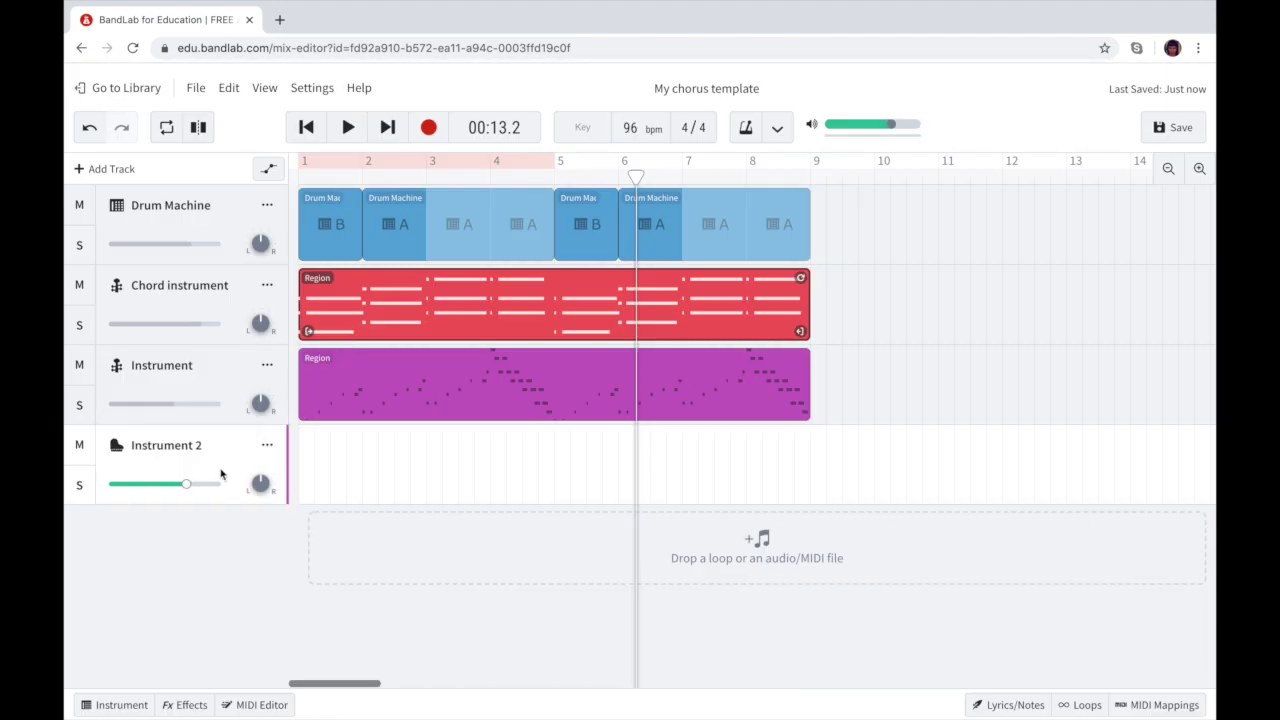
double_click(176, 445)
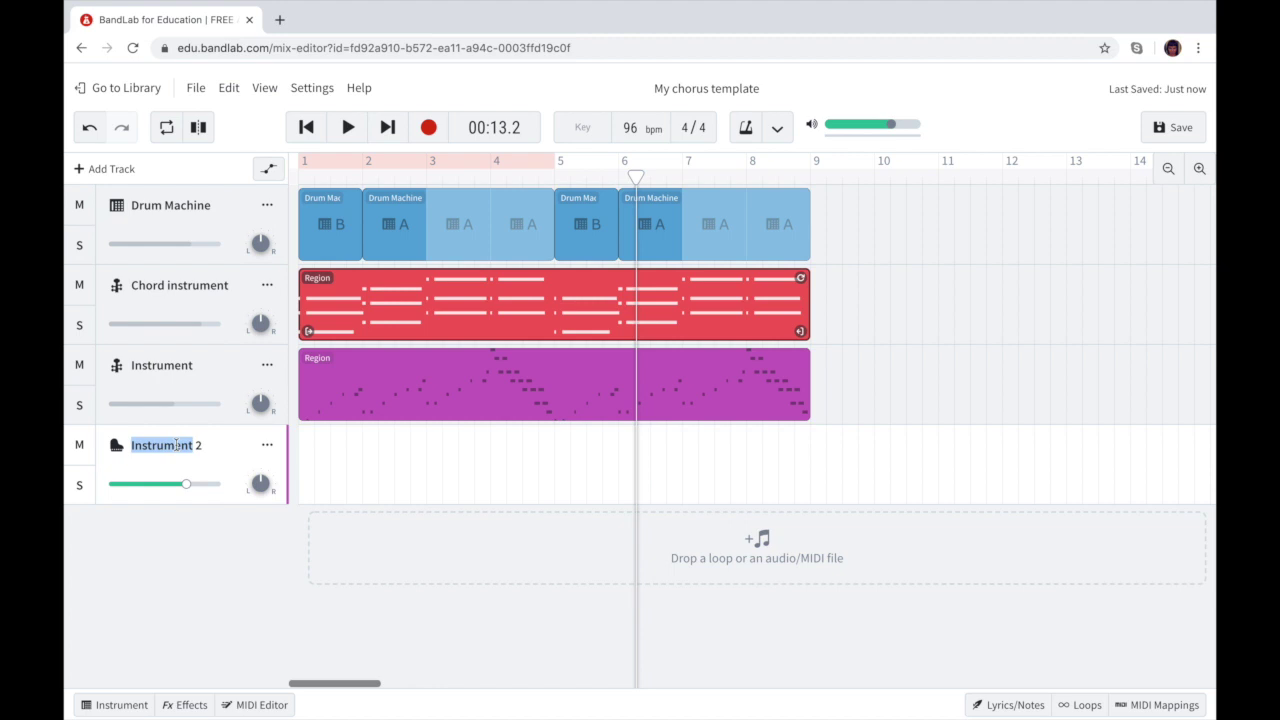
triple_click(176, 445)
text(Bass line)
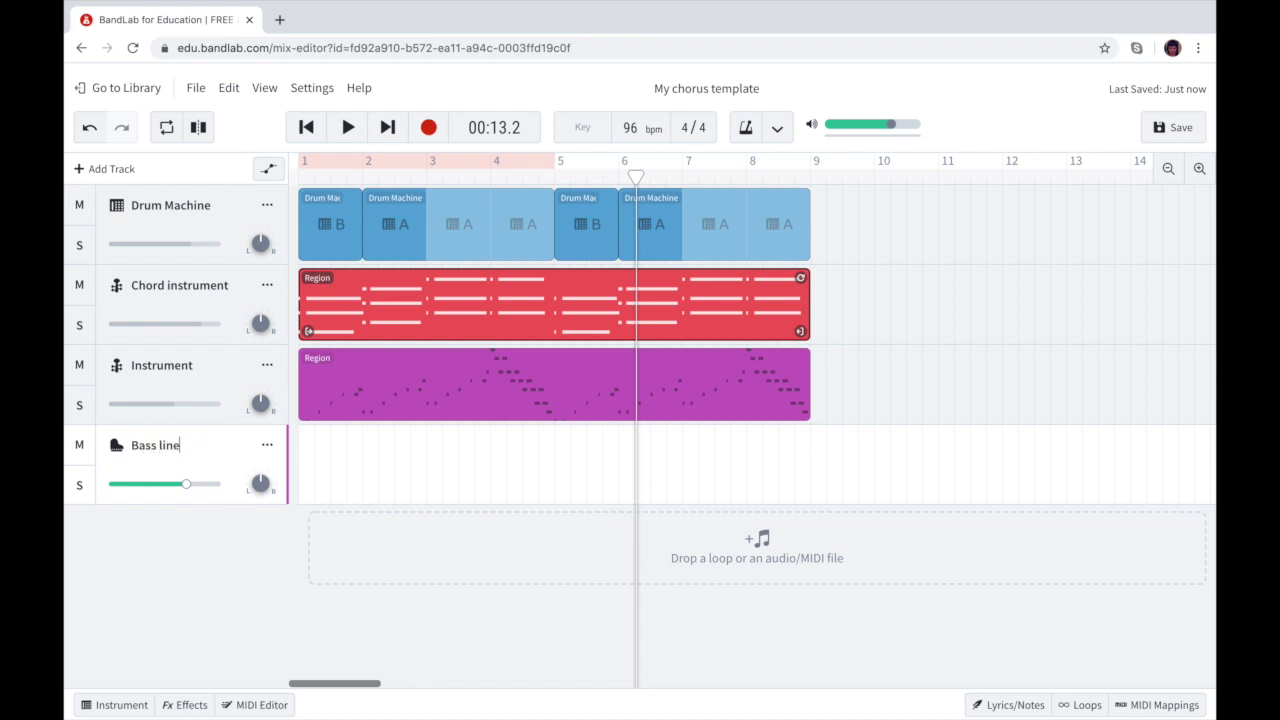
key(Return)
Set the Bass line track's instrument to Bass with the Punchy Jazz Bass sound and try a few notes.
click(136, 701)
click(136, 492)
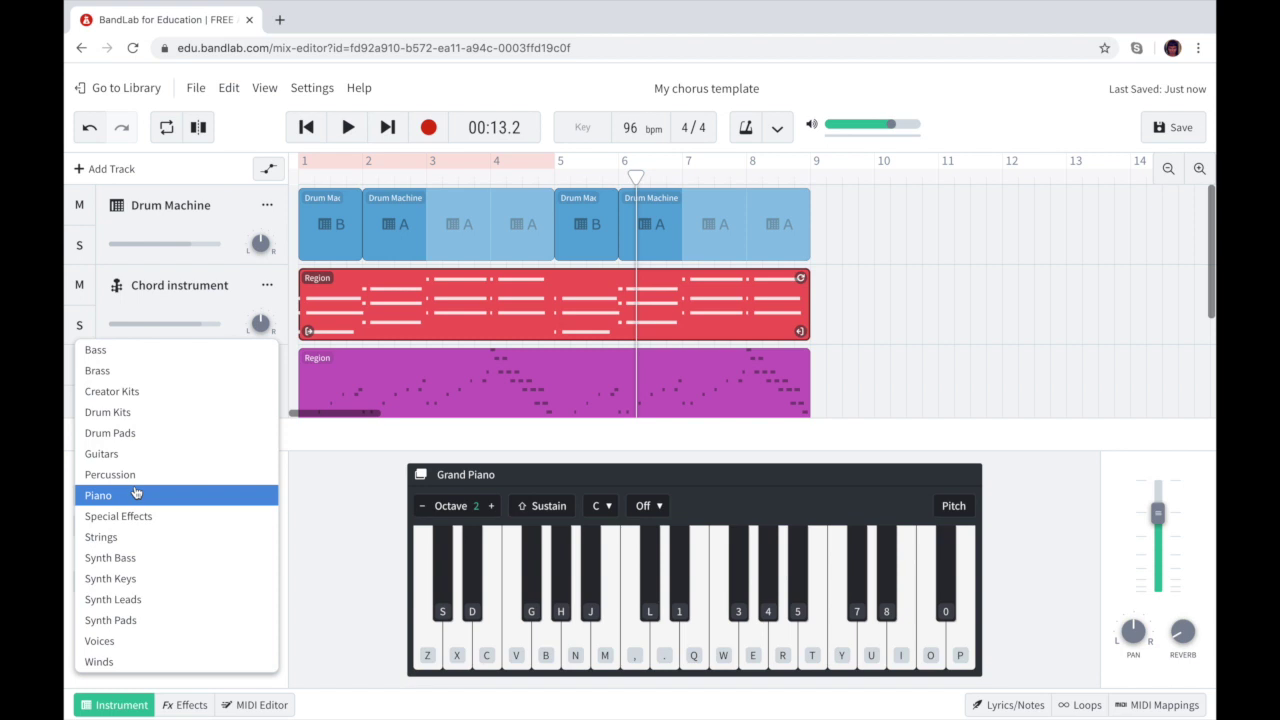
click(130, 350)
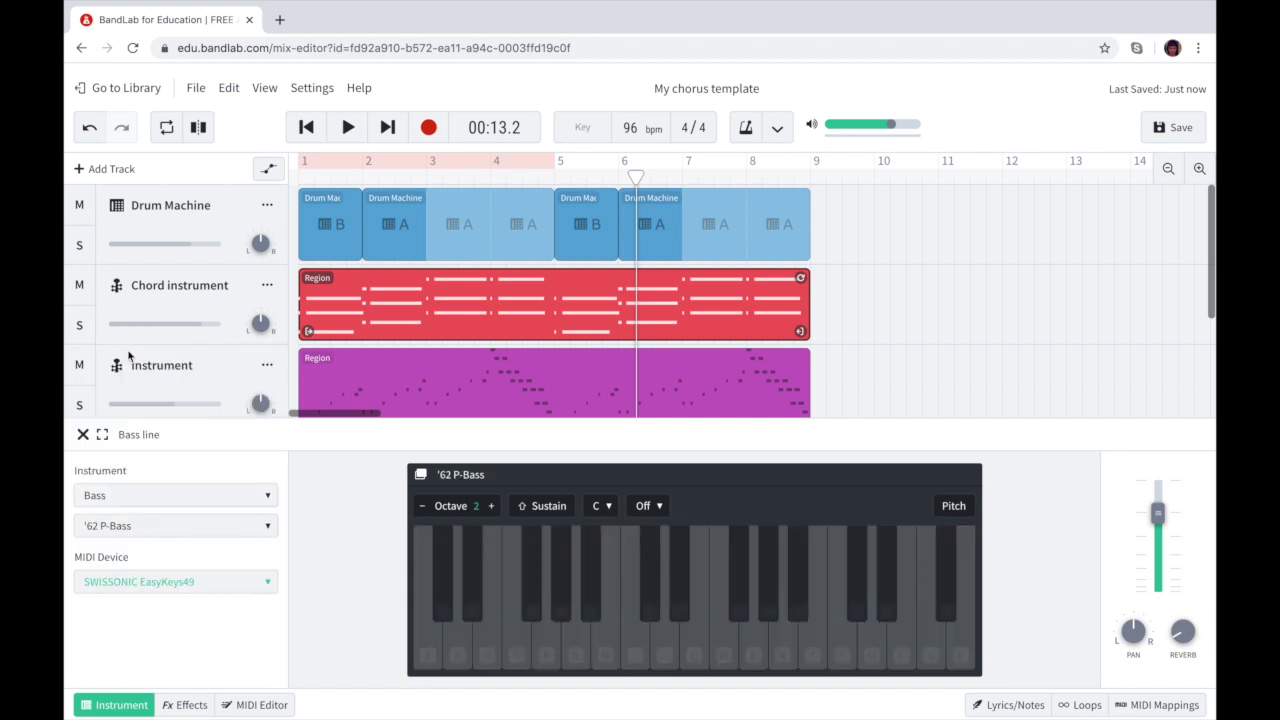
click(158, 528)
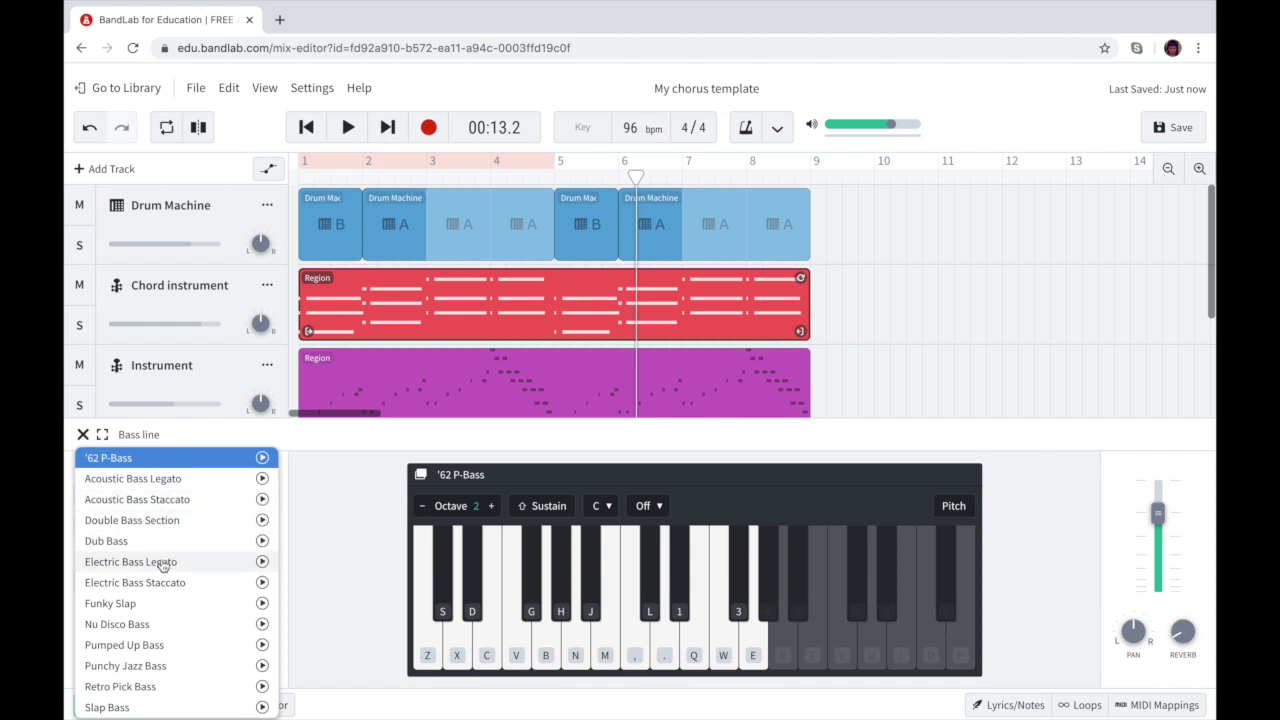
click(145, 665)
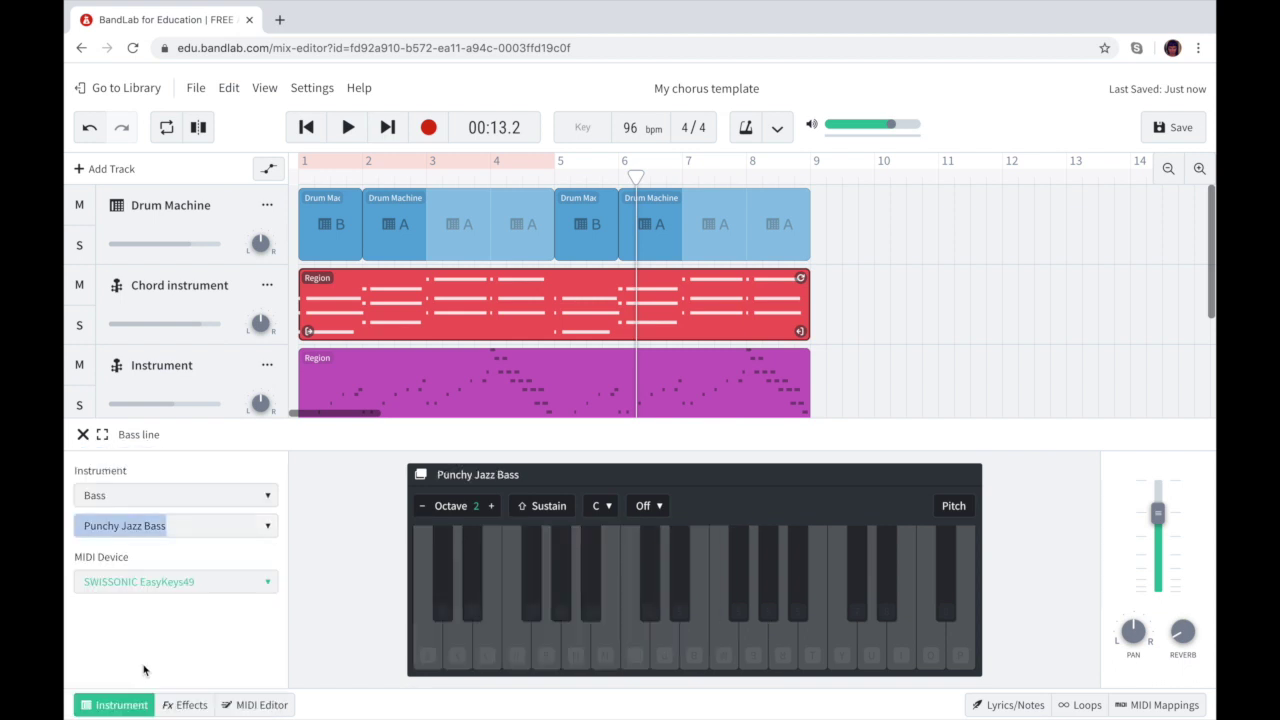
key(comma)
key(n)
key(n)
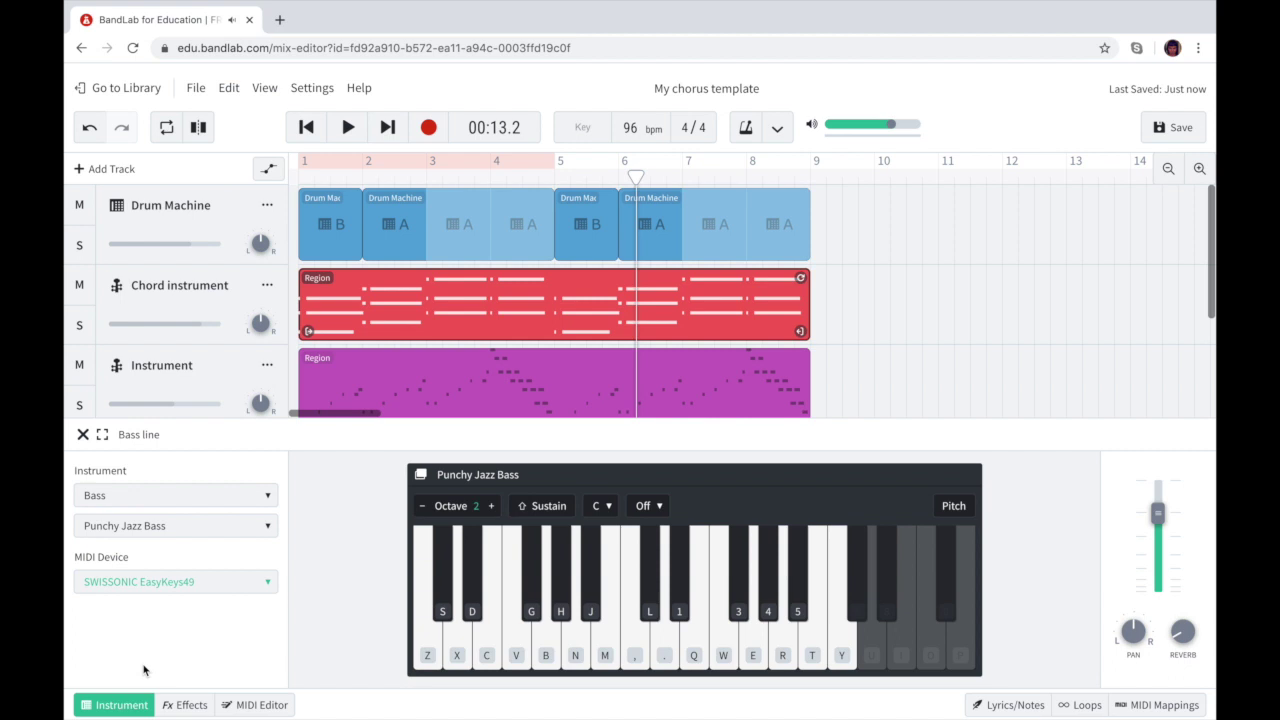
Try the Deep House sound from the Synth Bass category on the Bass line track with a few notes.
click(168, 496)
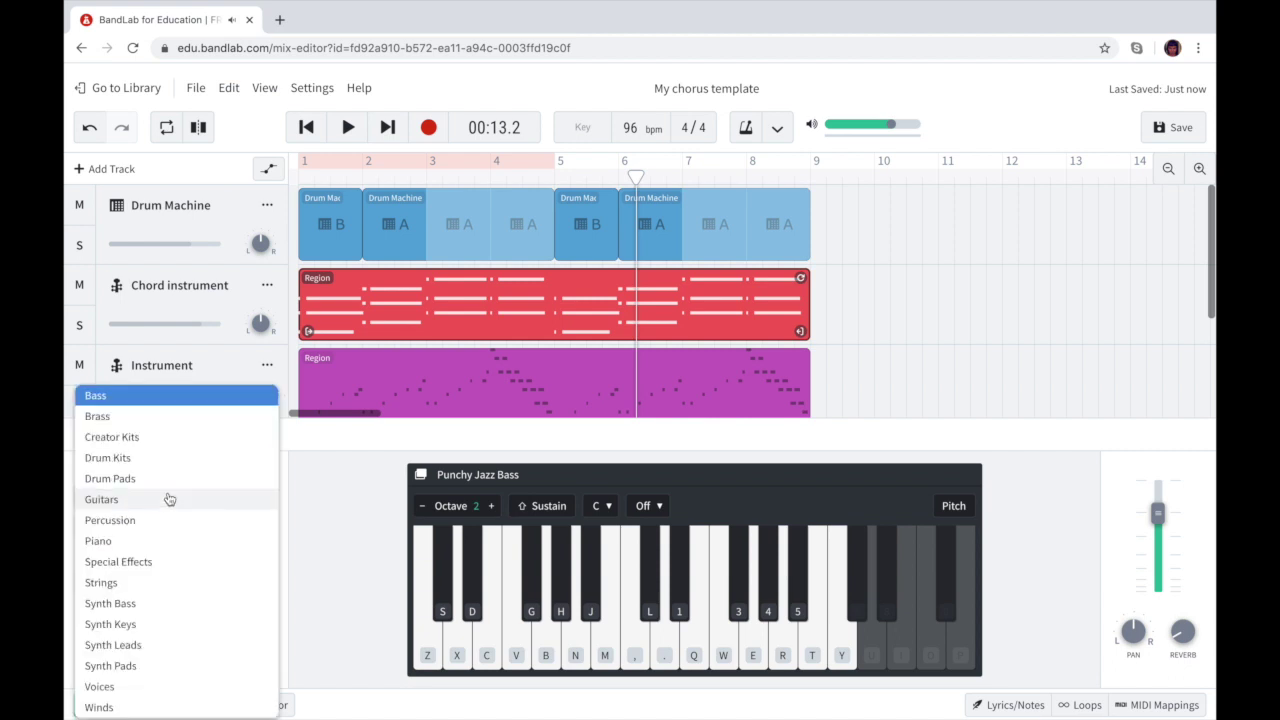
click(157, 604)
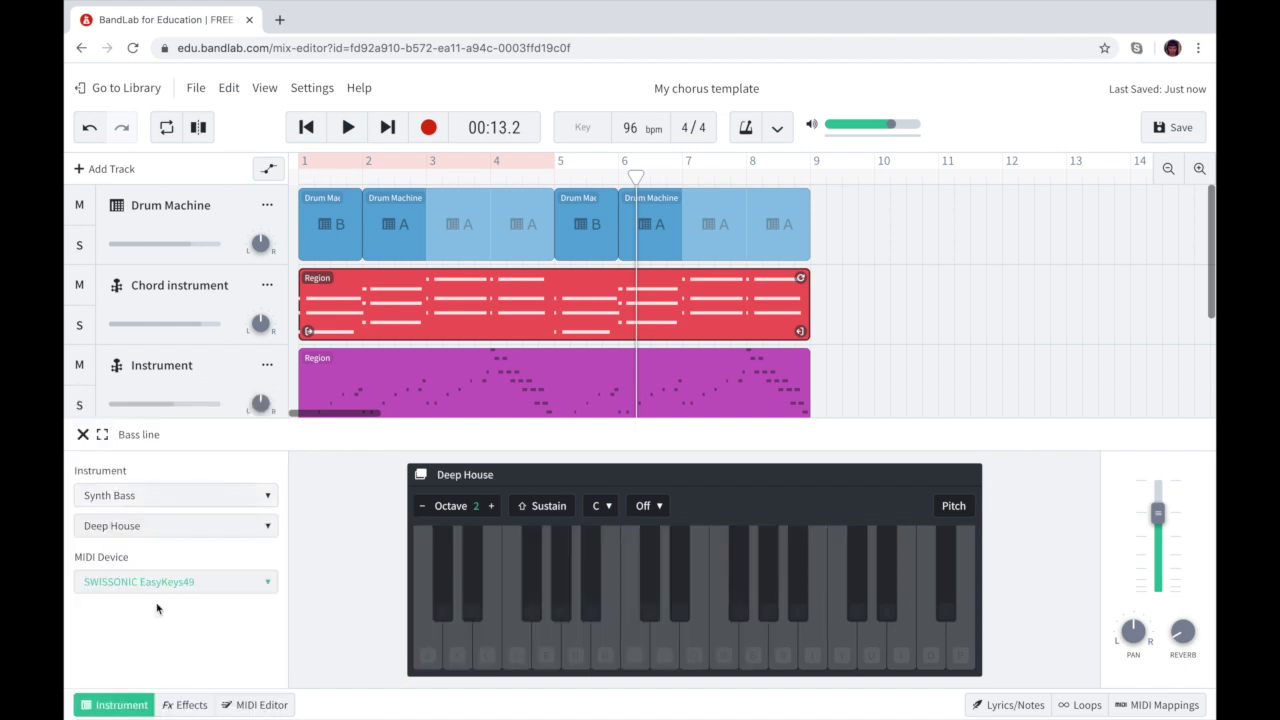
click(141, 528)
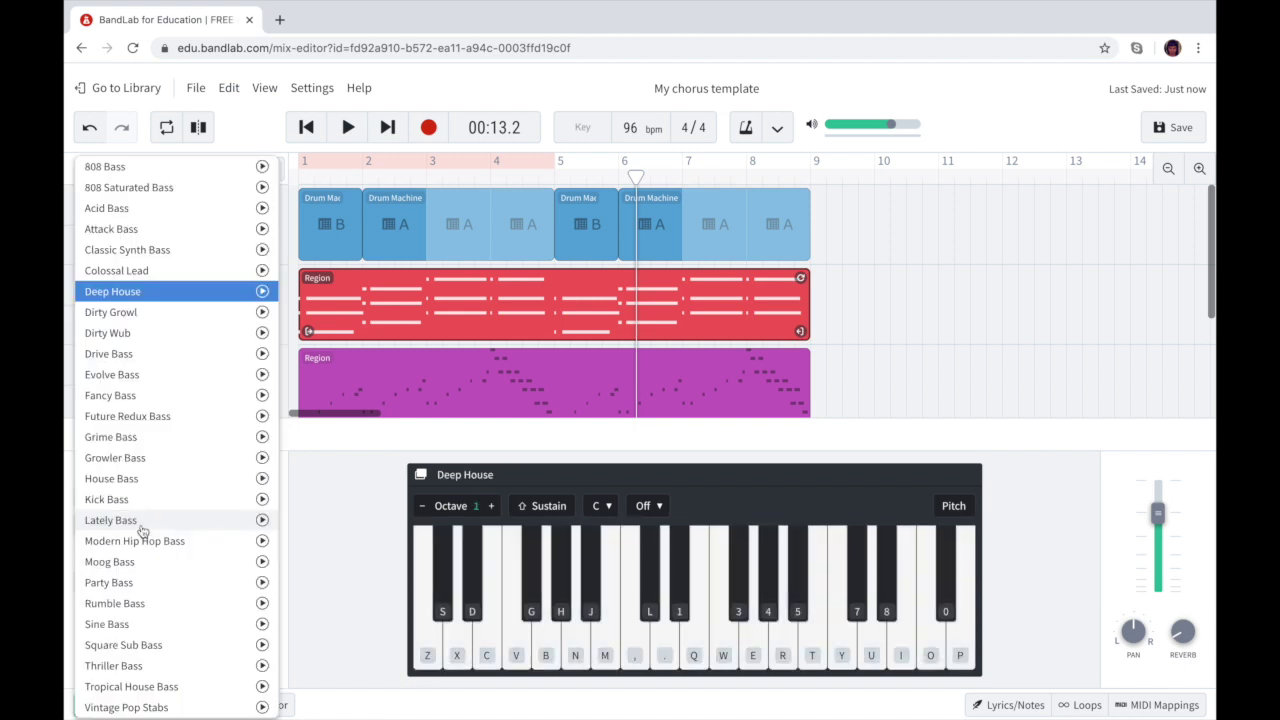
key(n)
key(v)
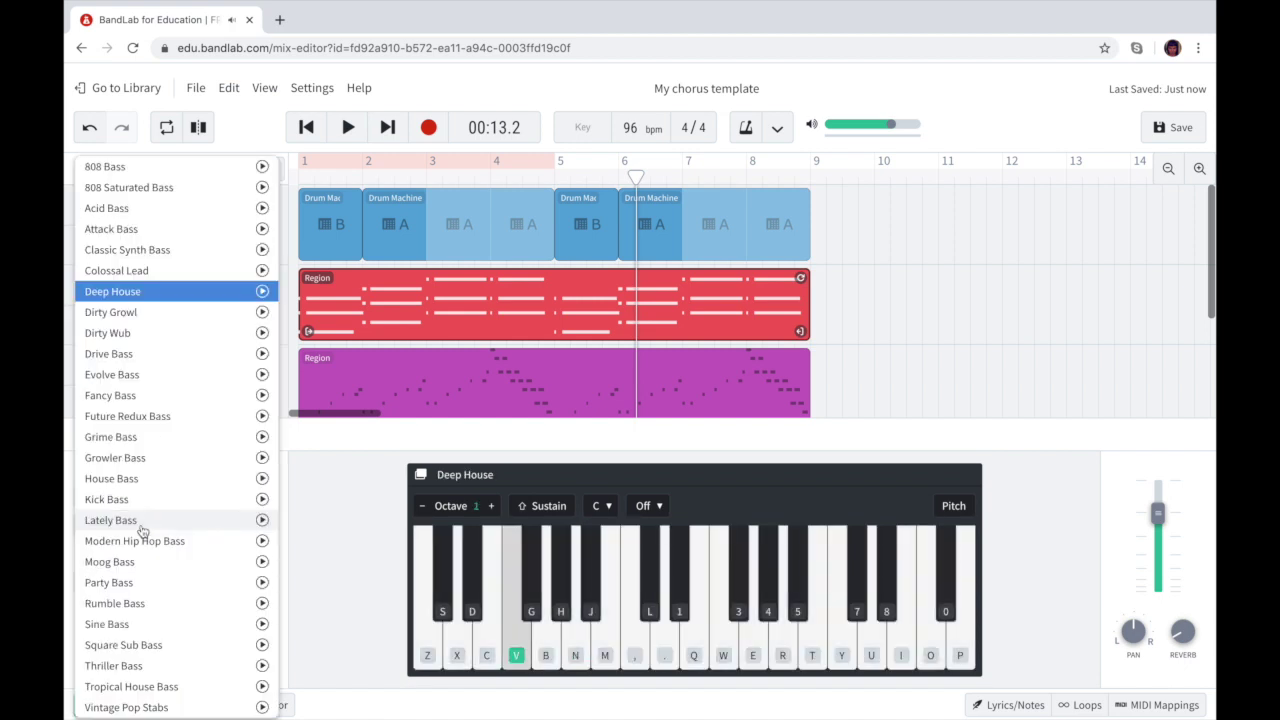
key(v)
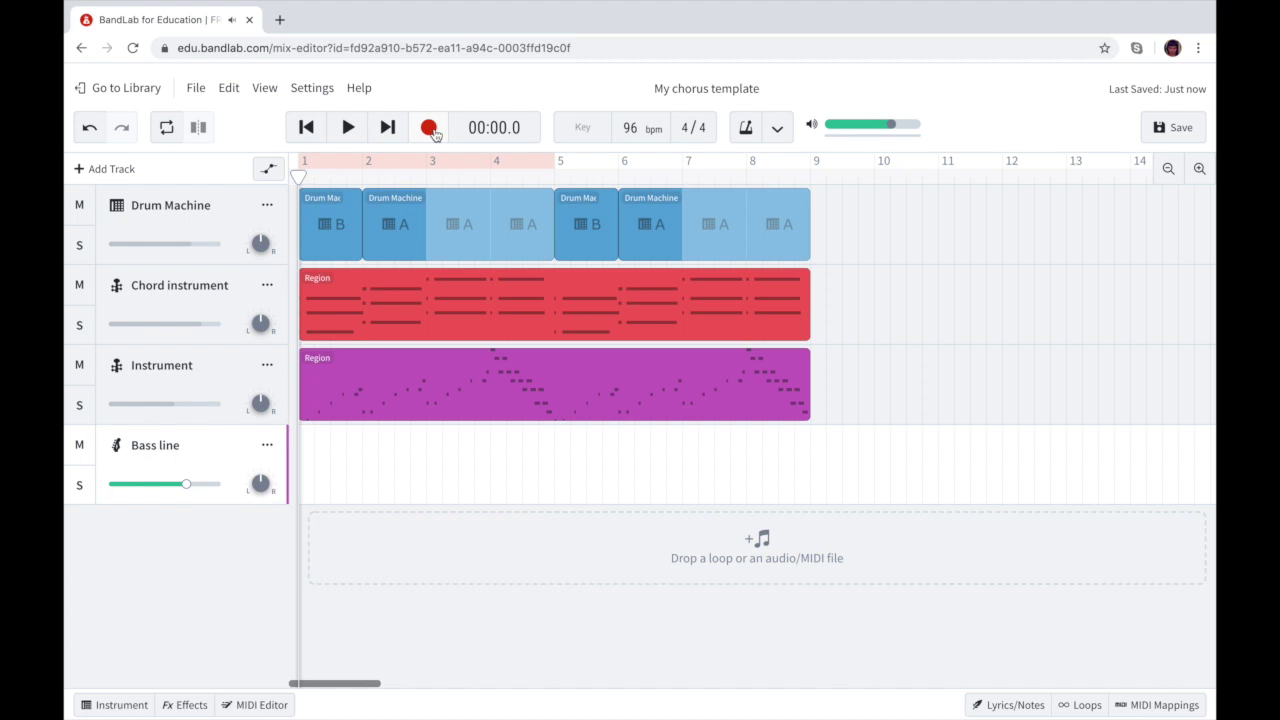
Record a four-bar take on the Bass line track with one long root note per bar.
click(429, 128)
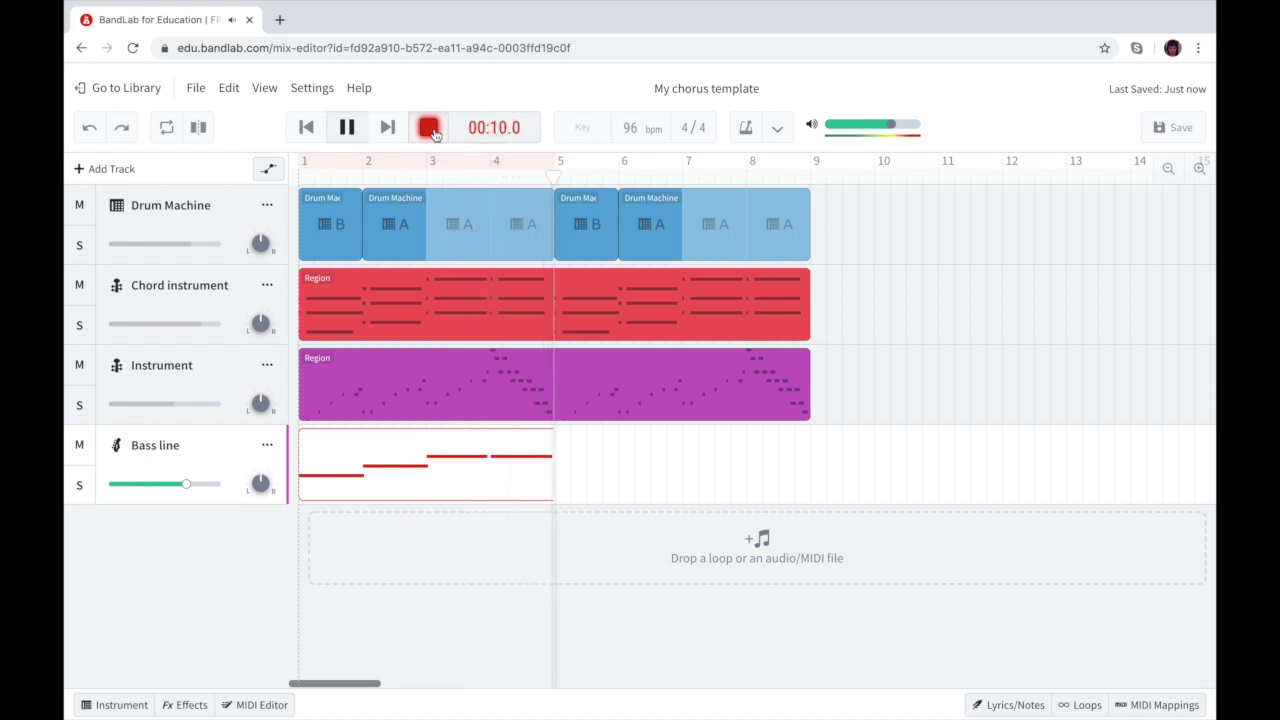
click(429, 128)
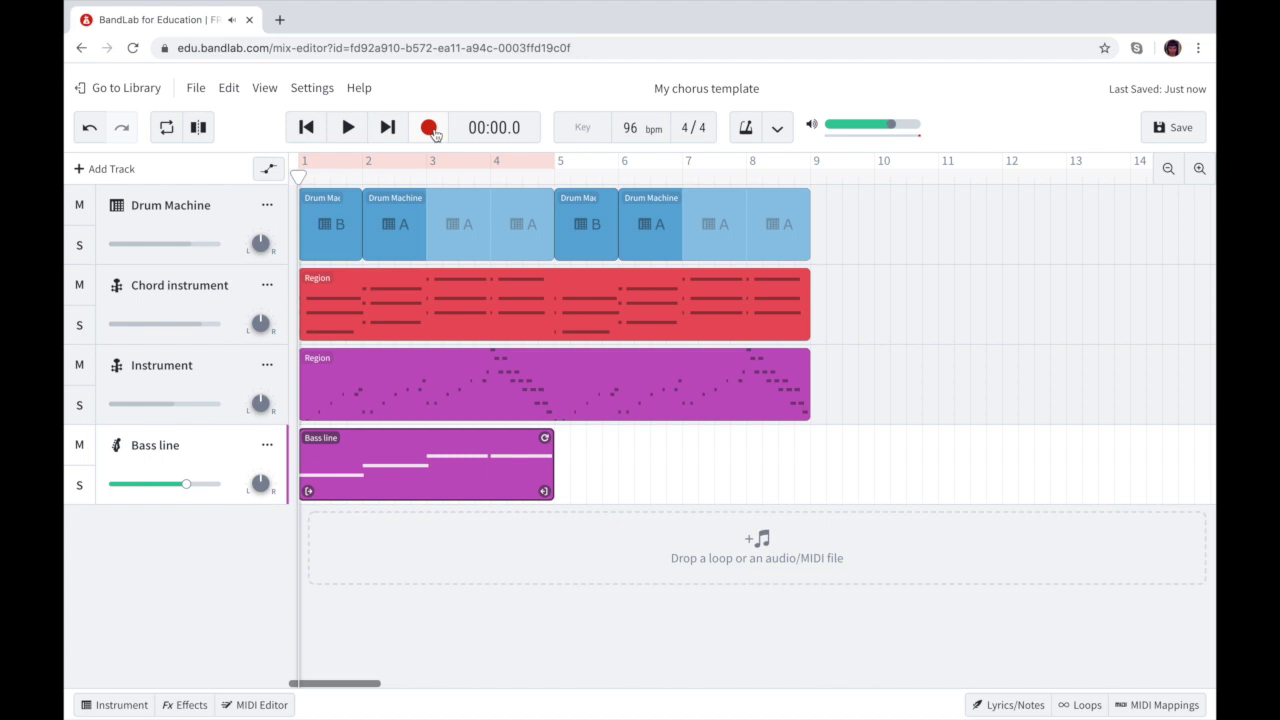
Open the drum machine for the region at bar 2 and play pattern A to examine its rhythm.
click(402, 236)
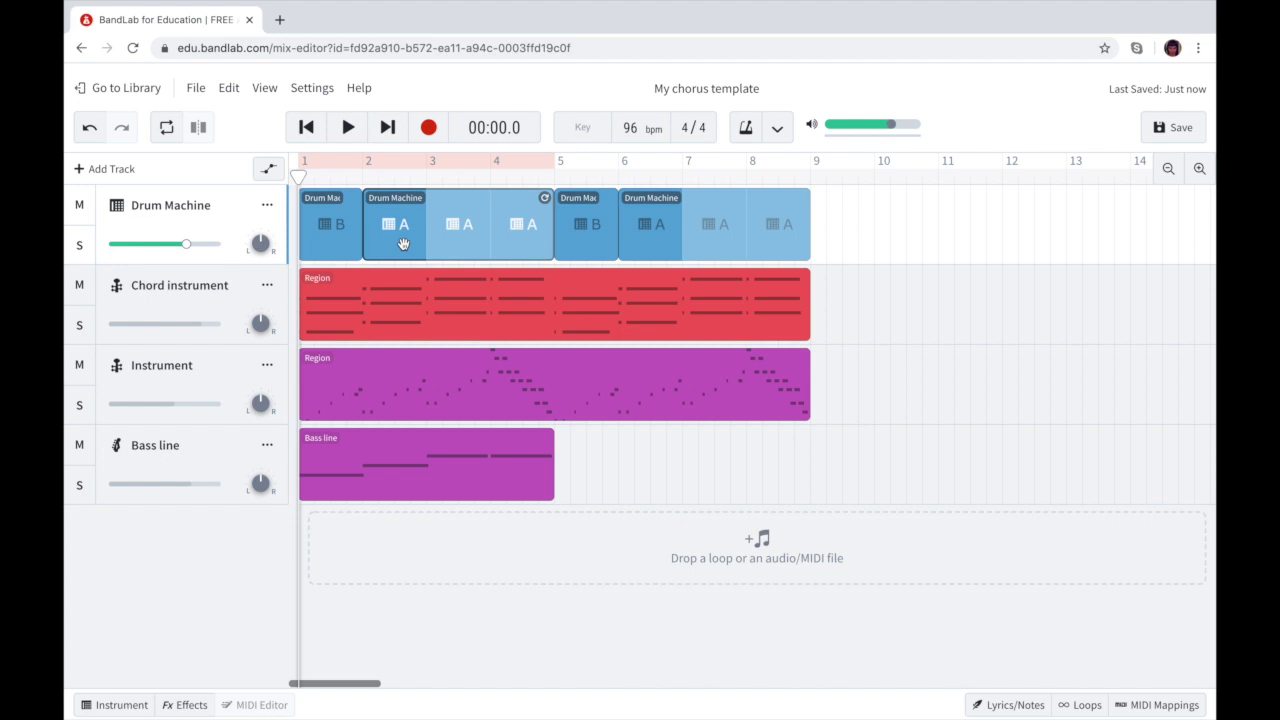
click(131, 706)
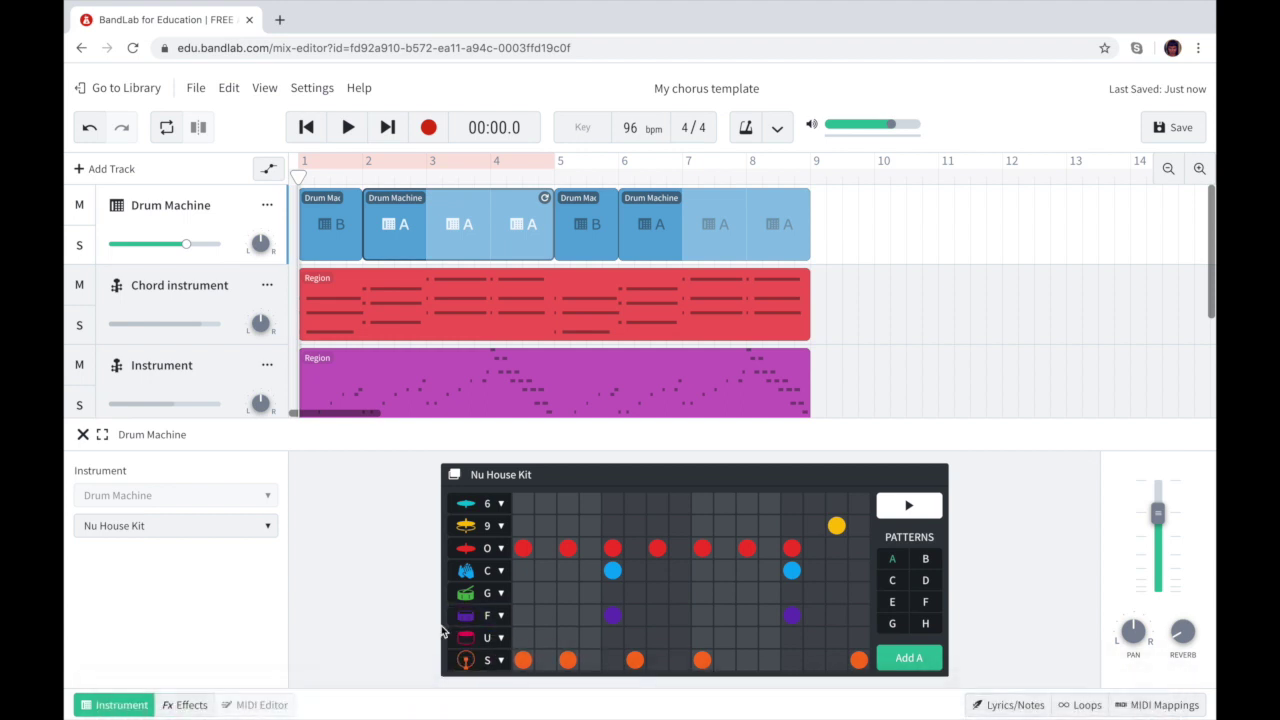
key(XF86AudioLowerVolume)
key(XF86AudioLowerVolume)
key(XF86AudioLowerVolume)
key(space)
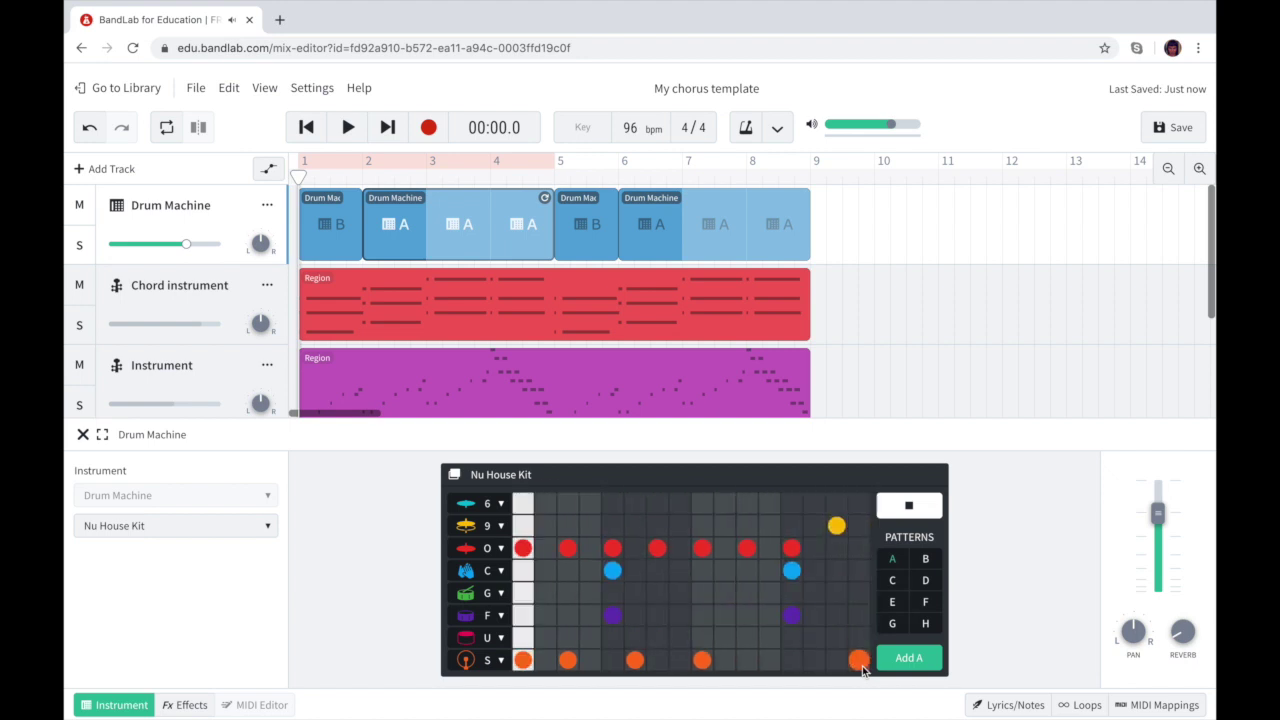
key(space)
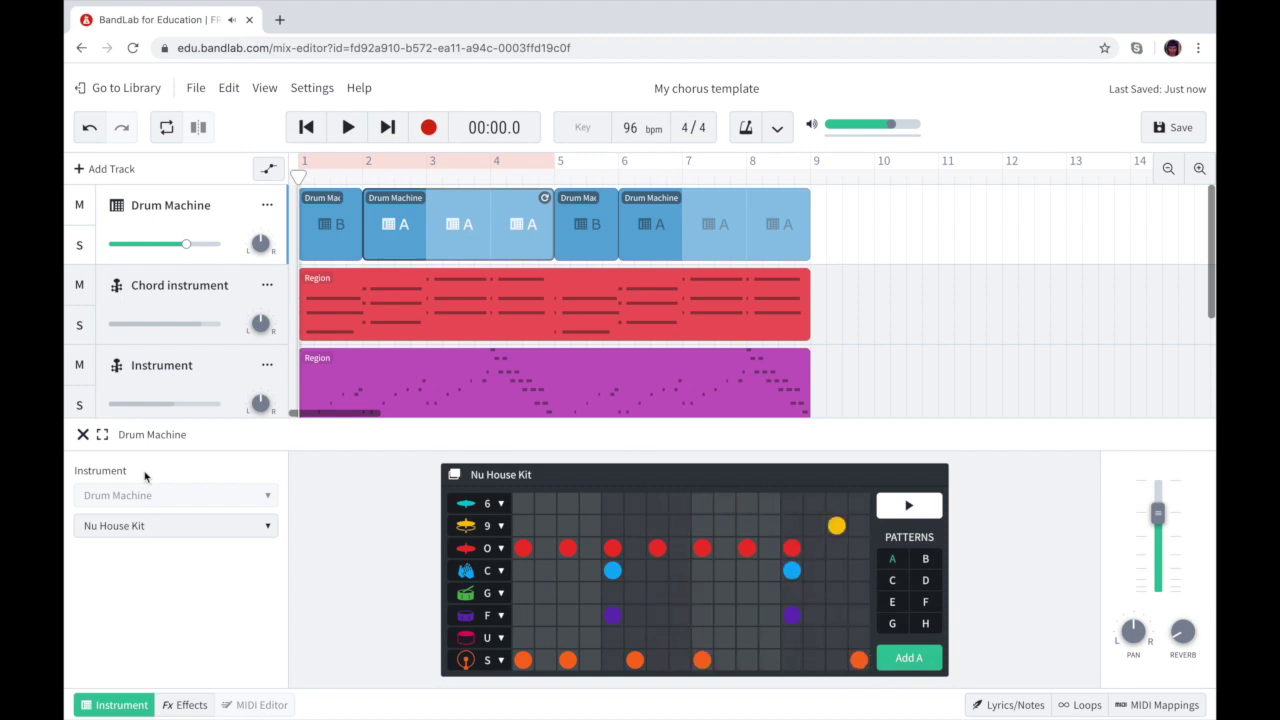
click(83, 434)
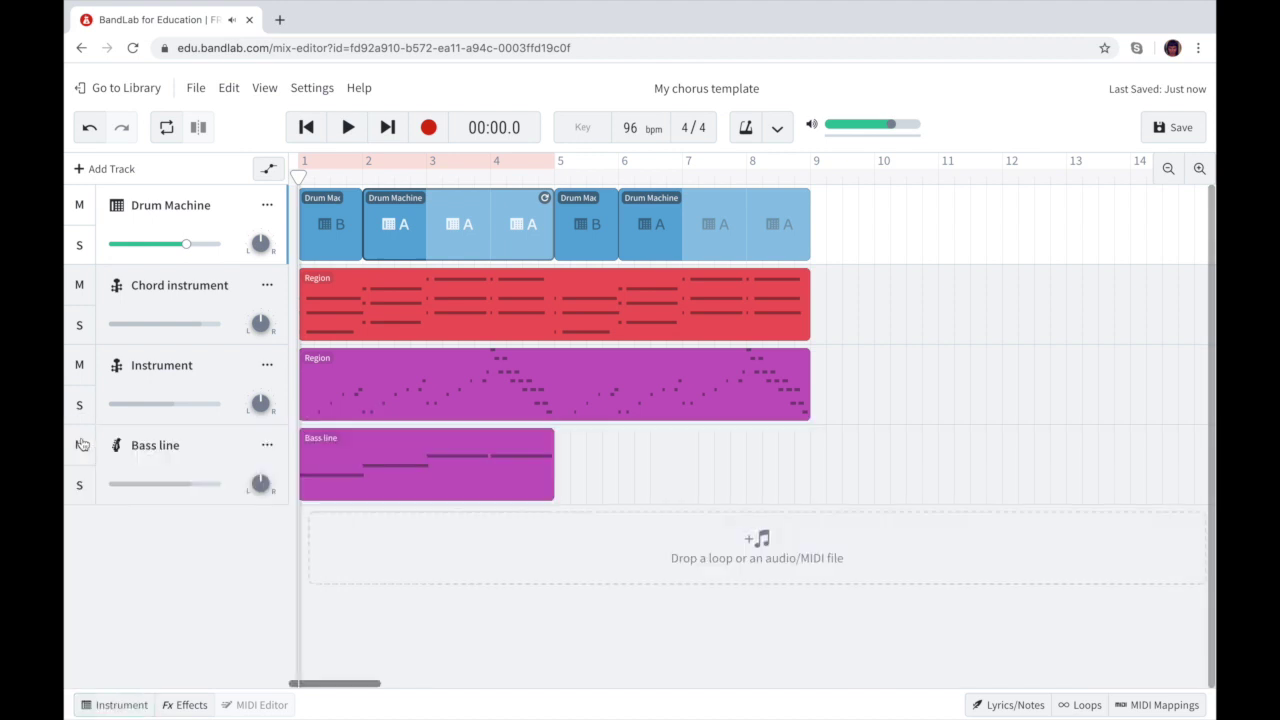
Delete the four-bar bass take and record a rhythmic eight-bar bass line from bar 1.
click(383, 478)
key(Delete)
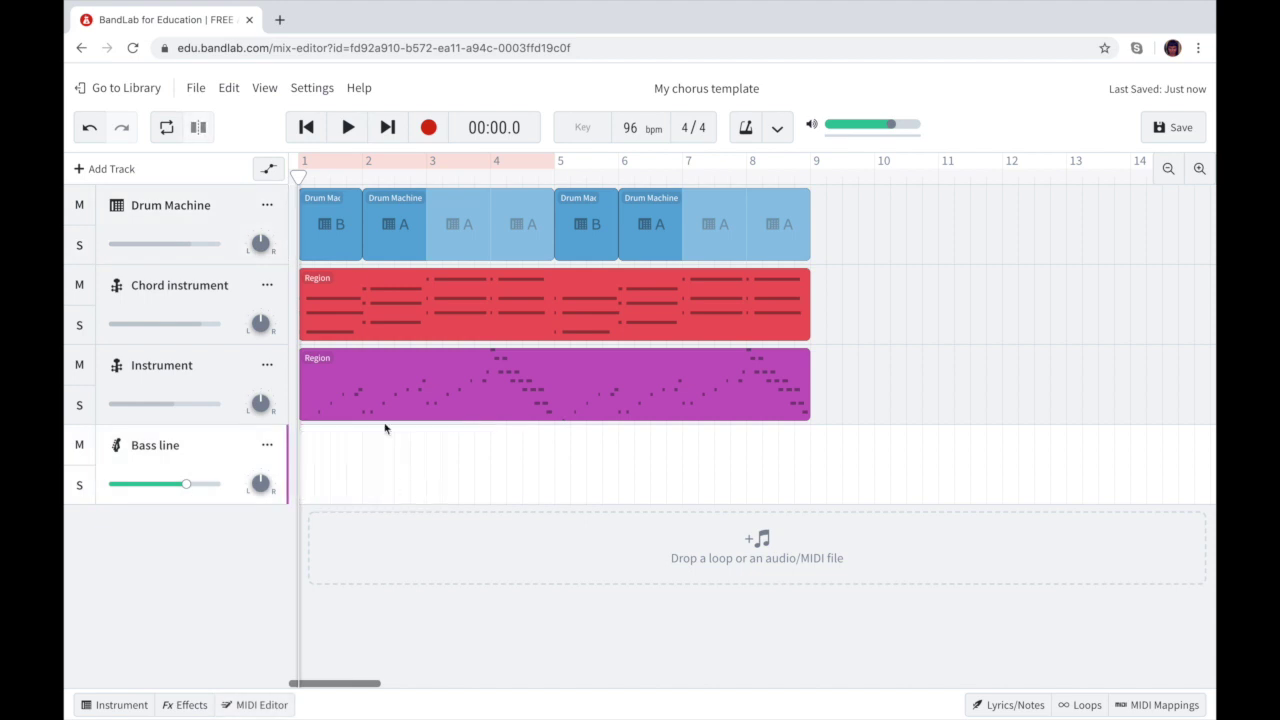
click(306, 127)
click(432, 124)
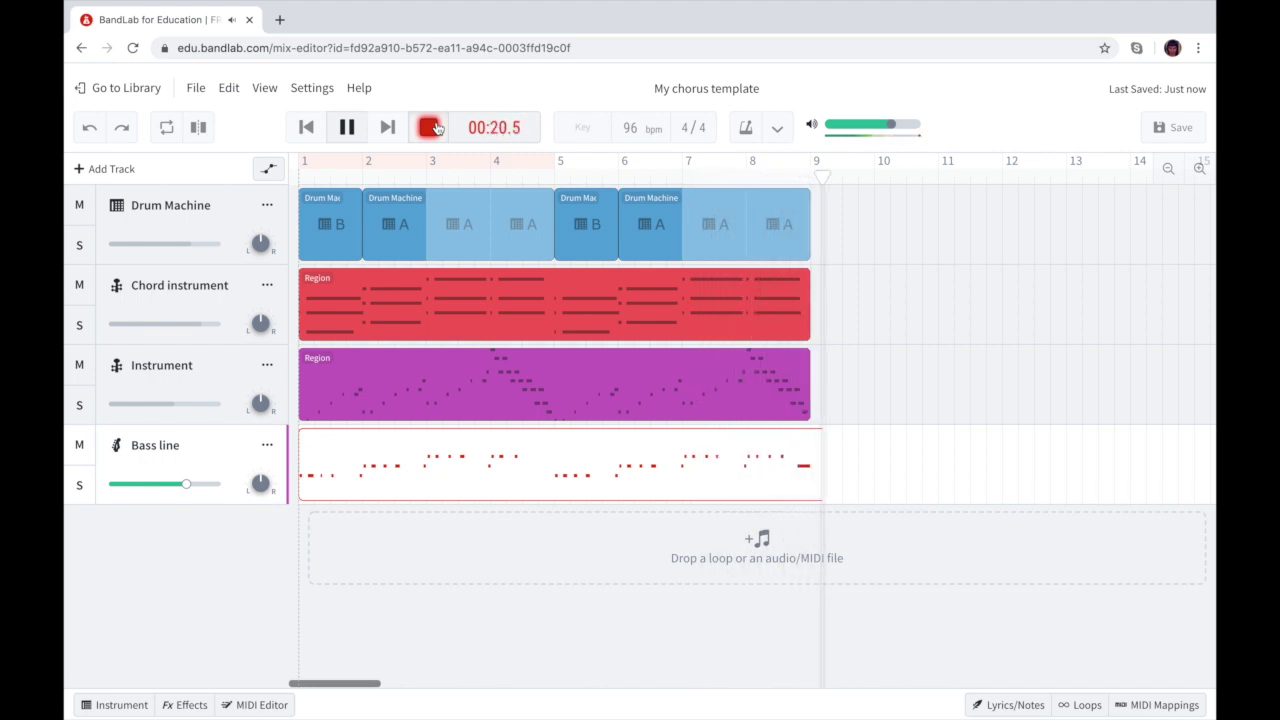
click(431, 127)
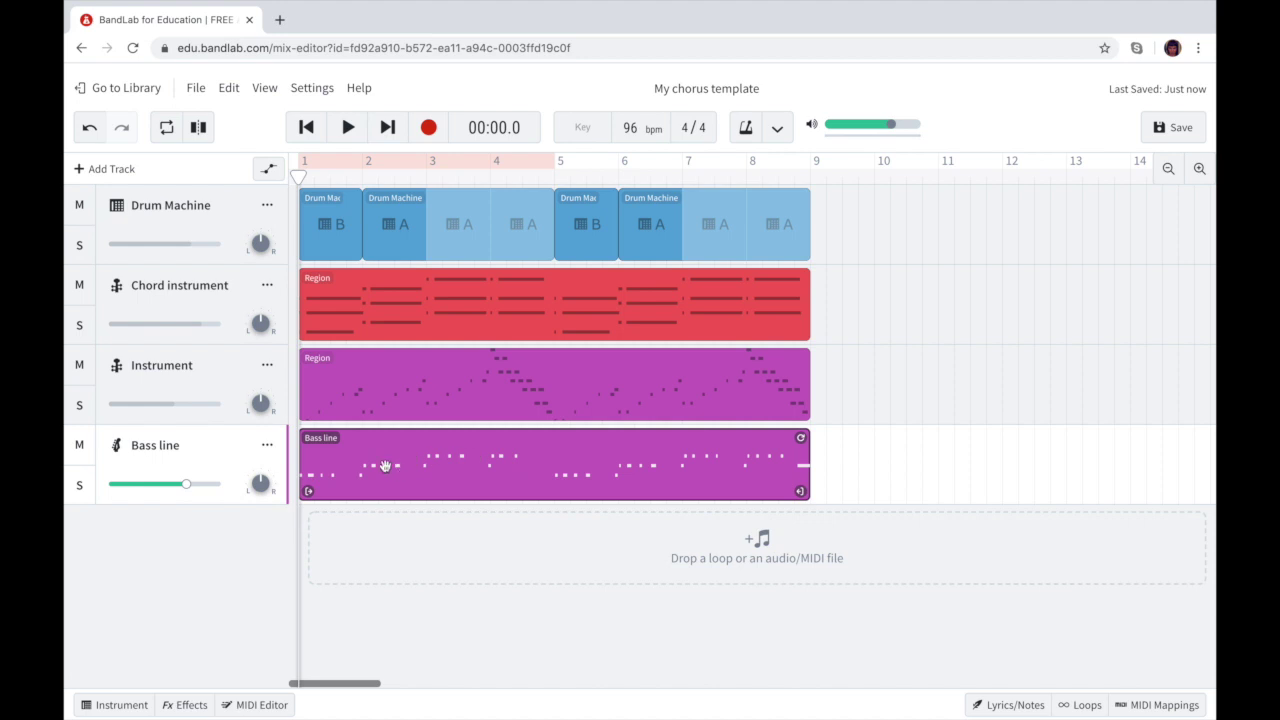
Open the Bass line region's notes for editing, select all of them and quantize them to 1/16.
double_click(346, 483)
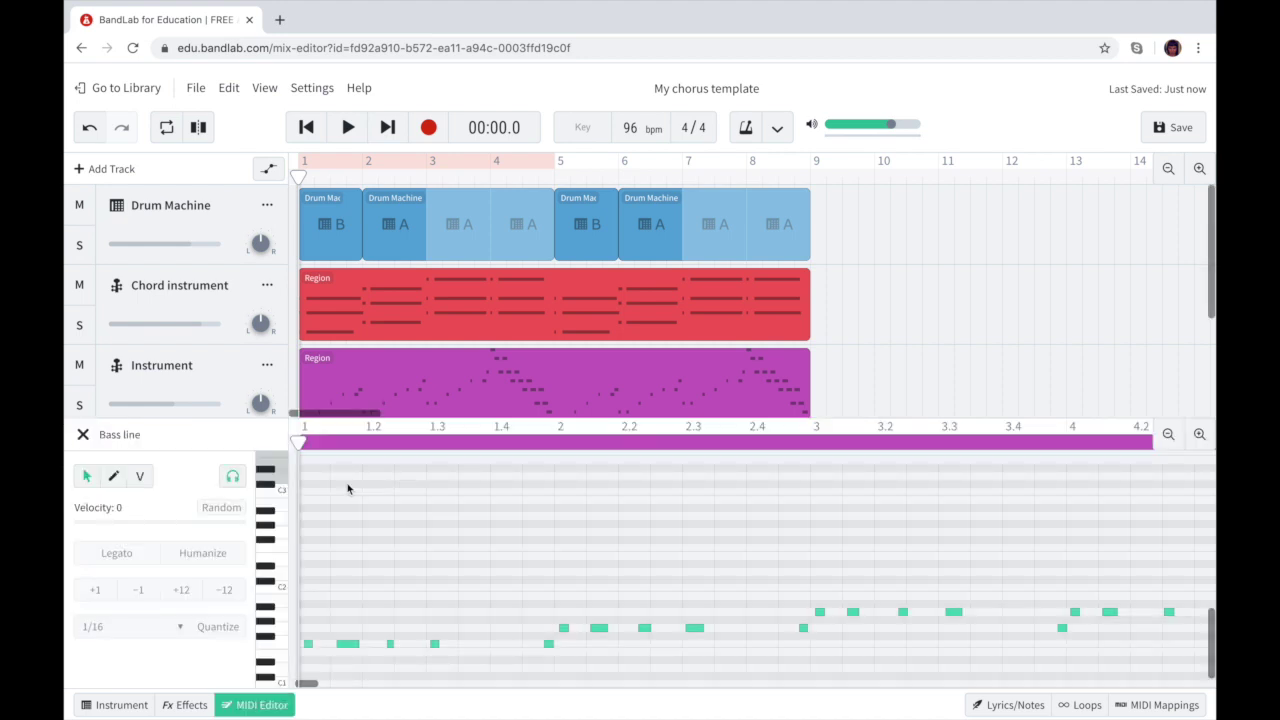
scroll(401, 609, down, 1)
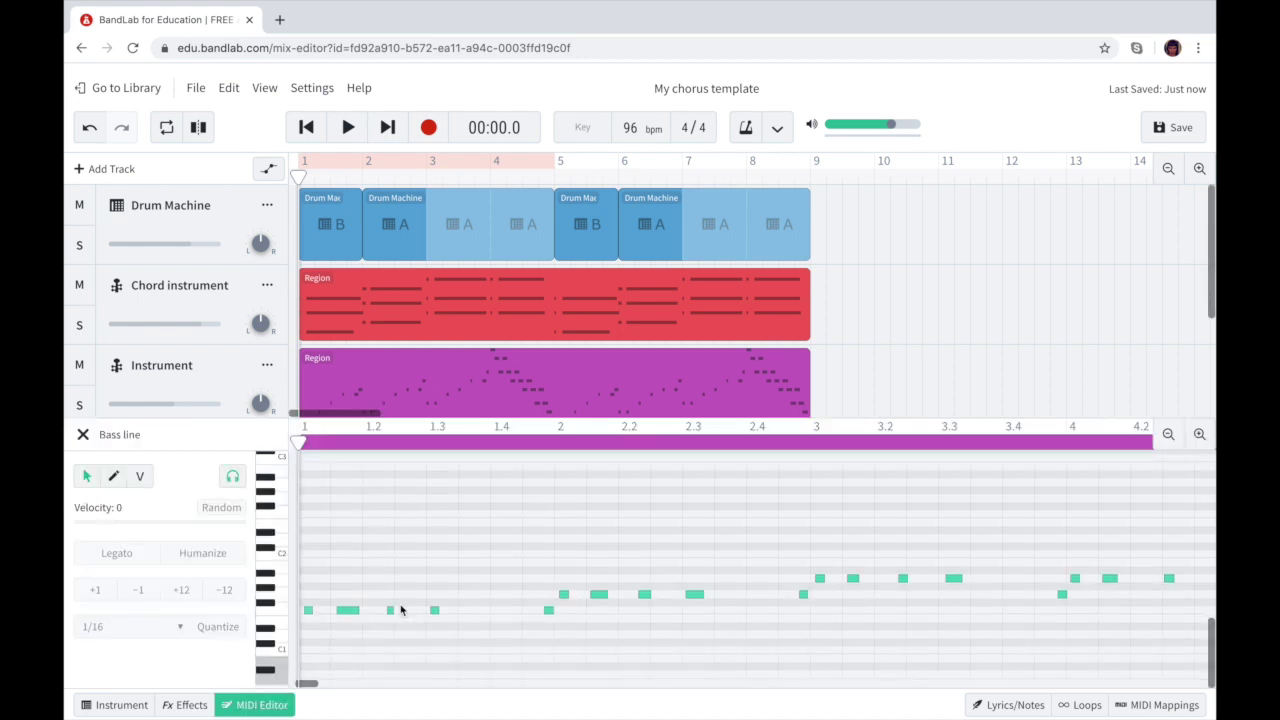
click(449, 637)
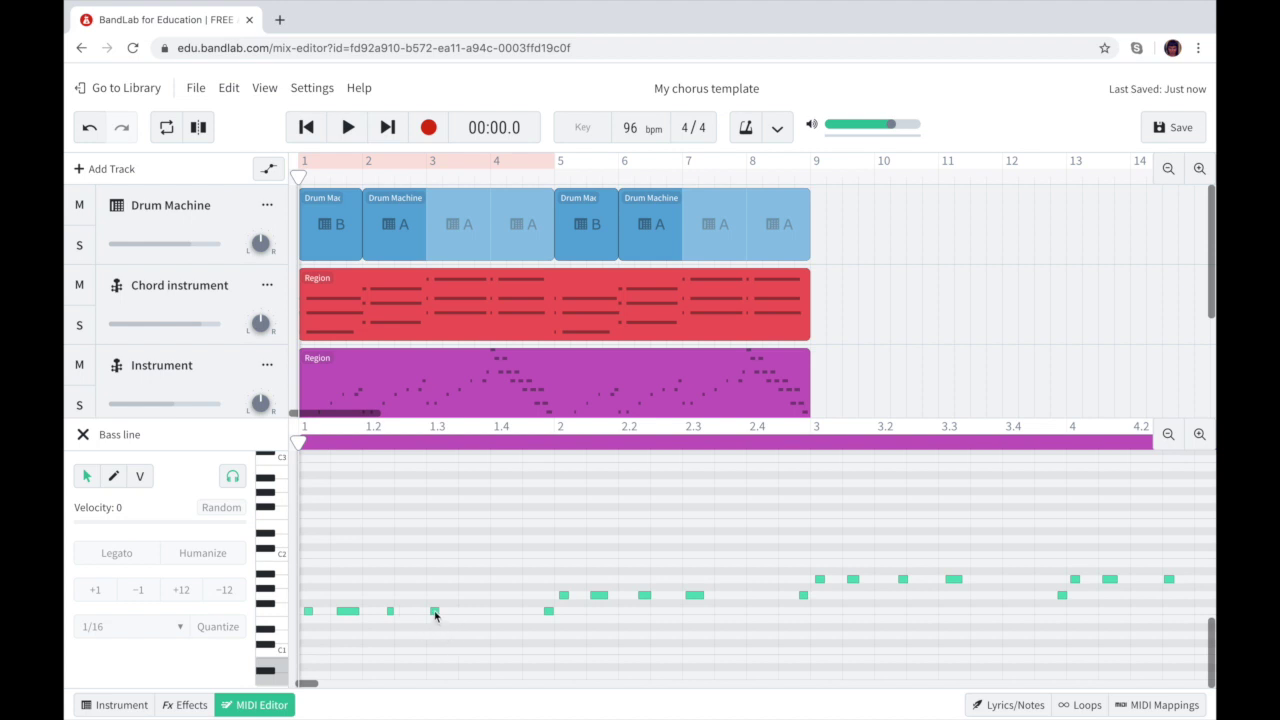
key(p)
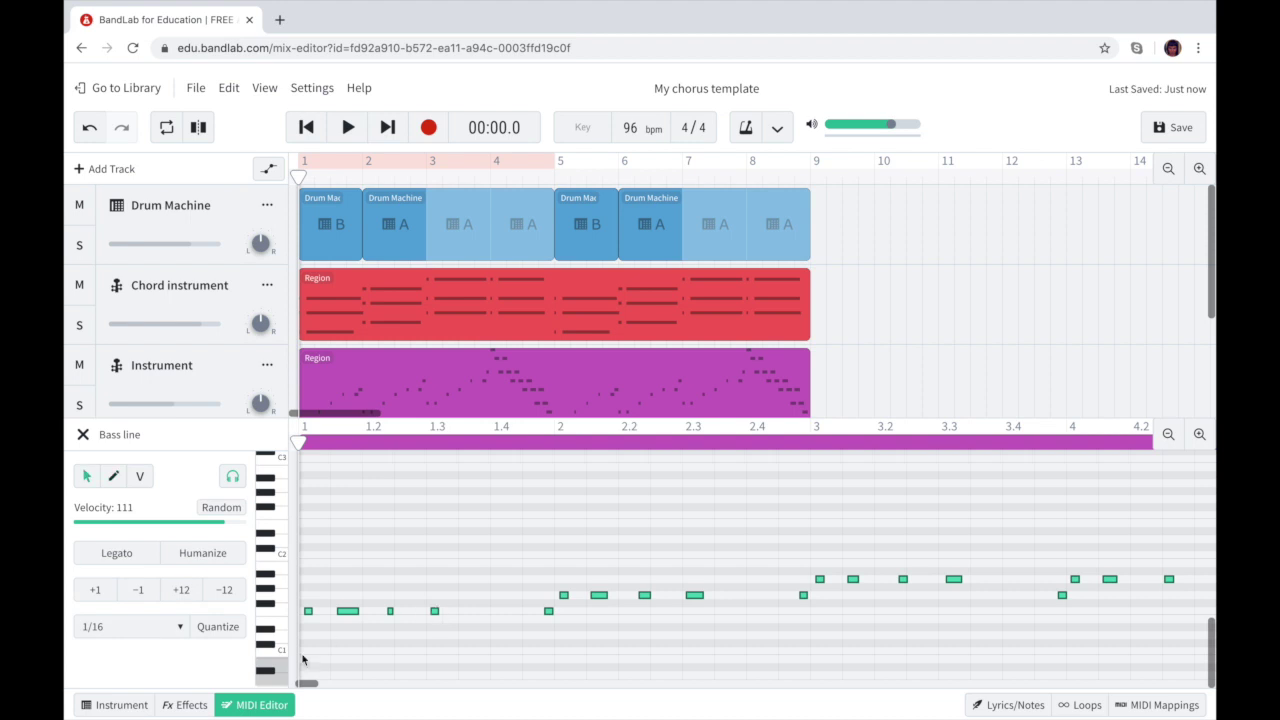
click(181, 628)
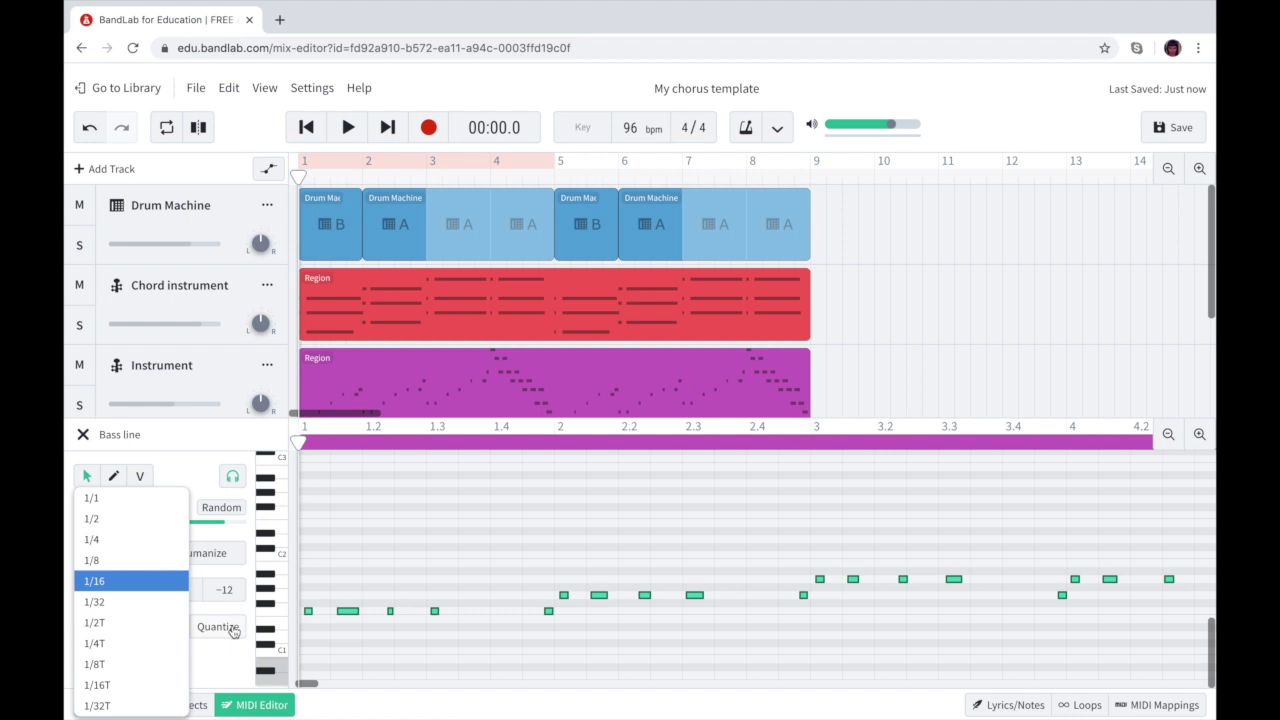
click(232, 628)
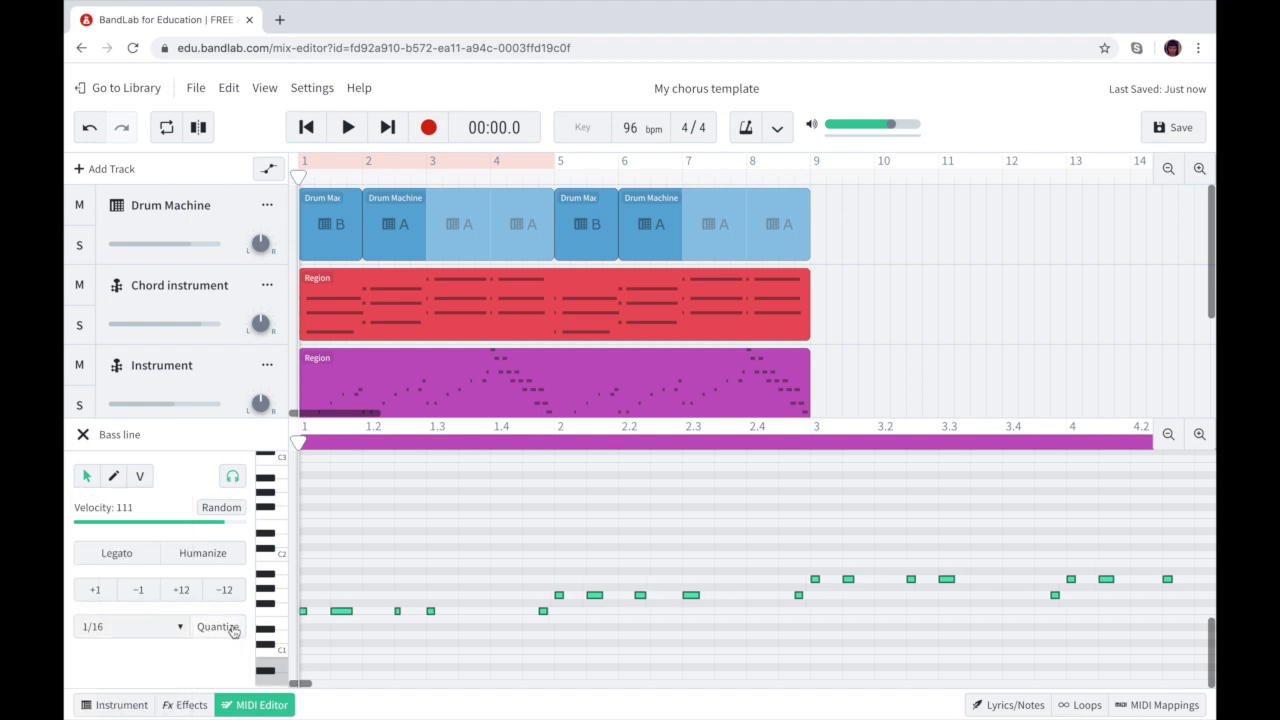
Play the quantized bass line together with the other tracks to check its timing, and close the note editor.
key(space)
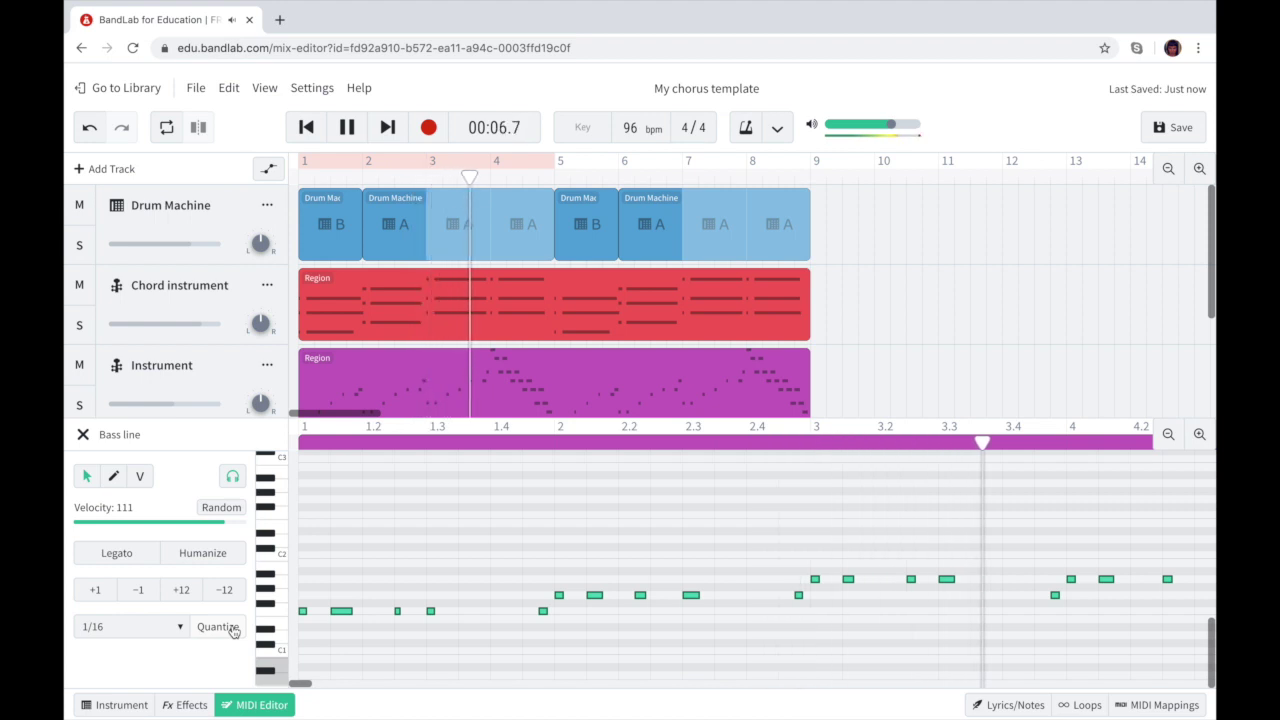
key(space)
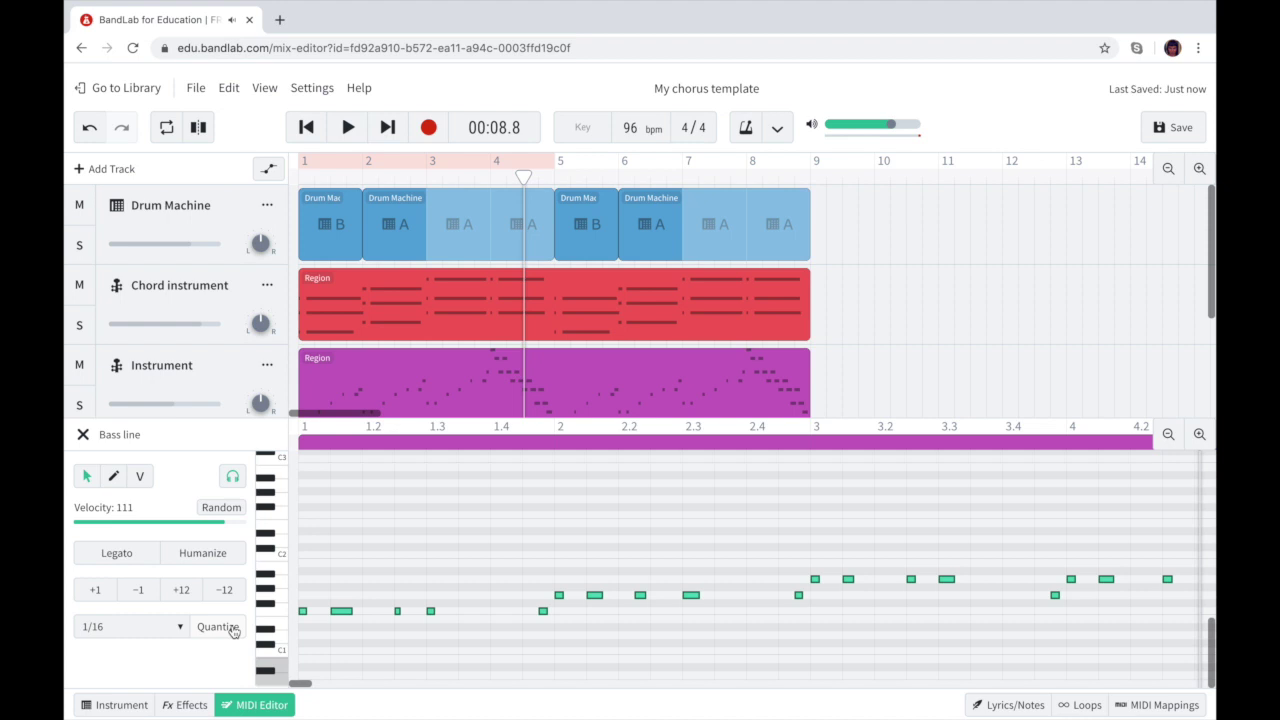
click(83, 436)
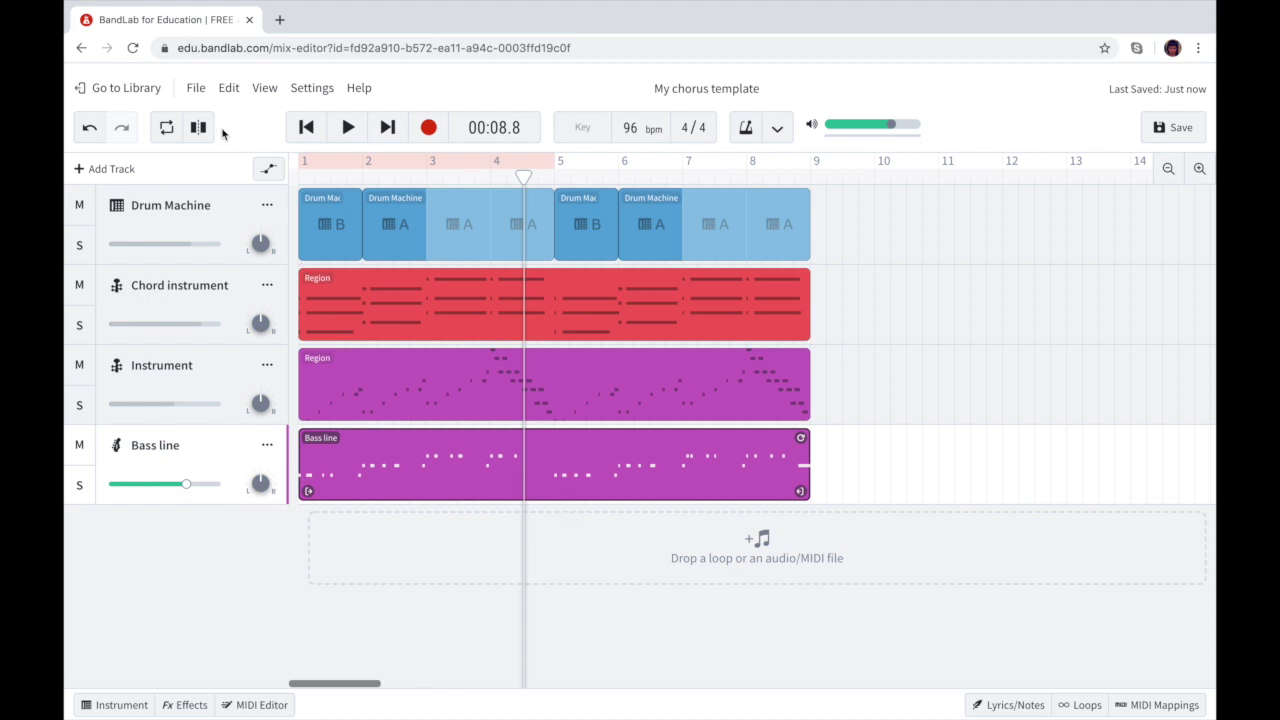
key(ctrl+Up)
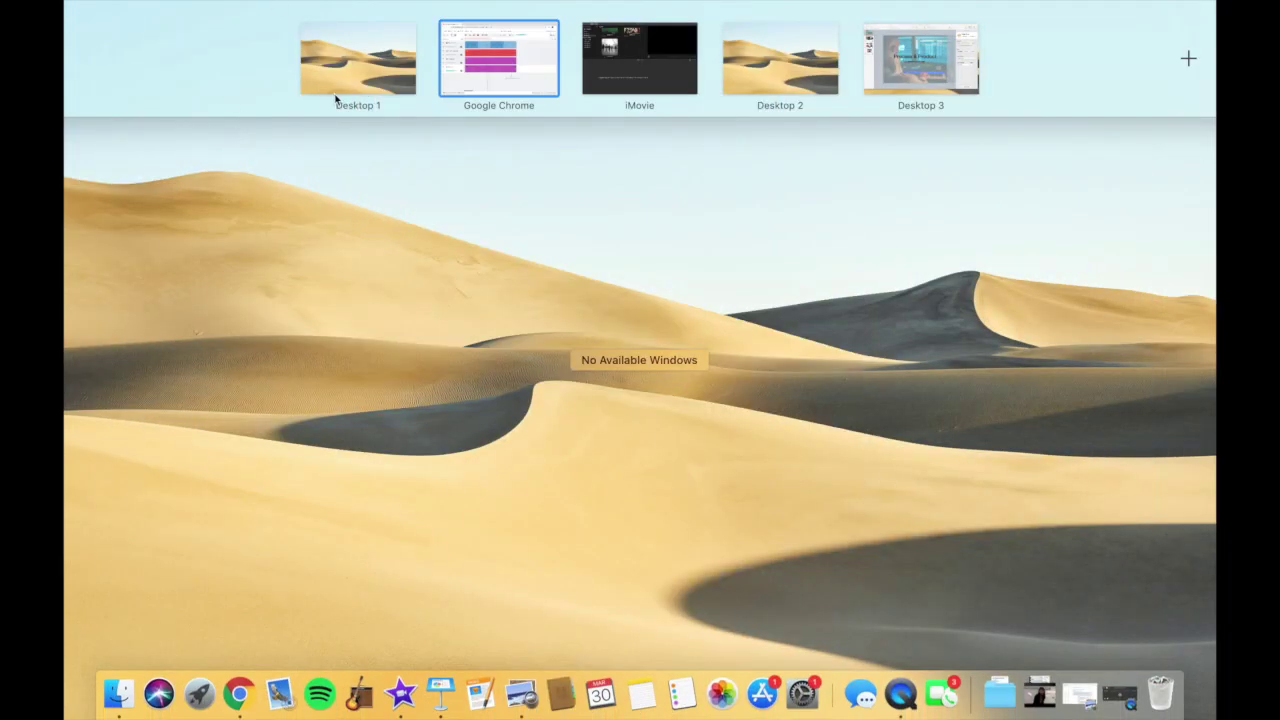